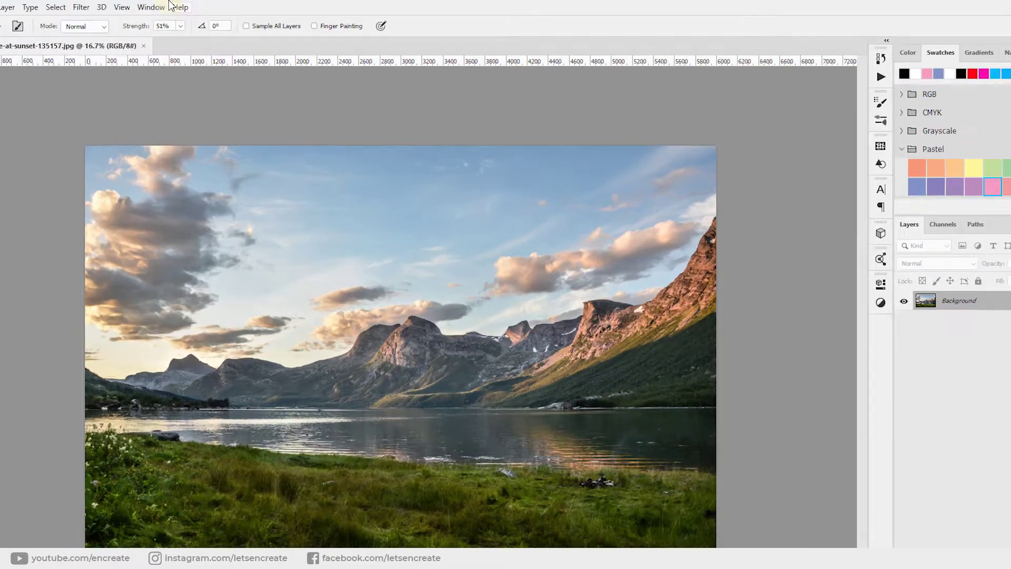
- Show the Actions panel and create a new action set named 'Orange Teal Effect'
left_click(202, 6)
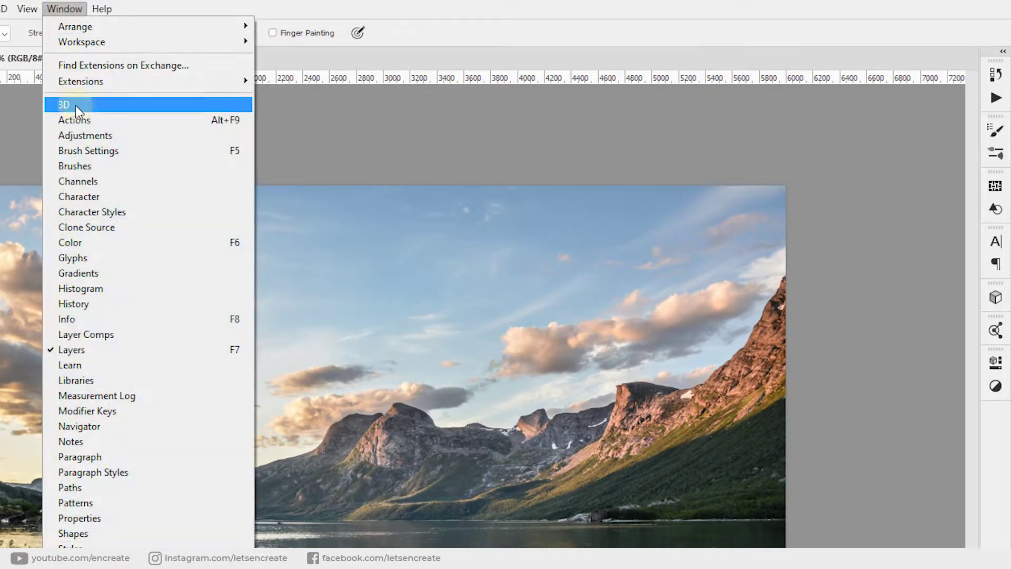
left_click(210, 80)
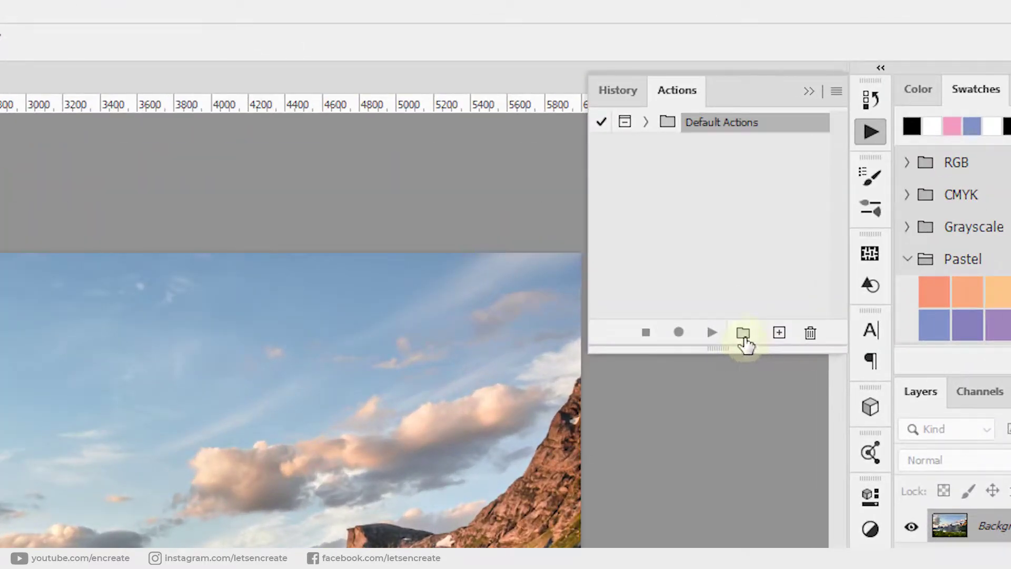
left_click(743, 333)
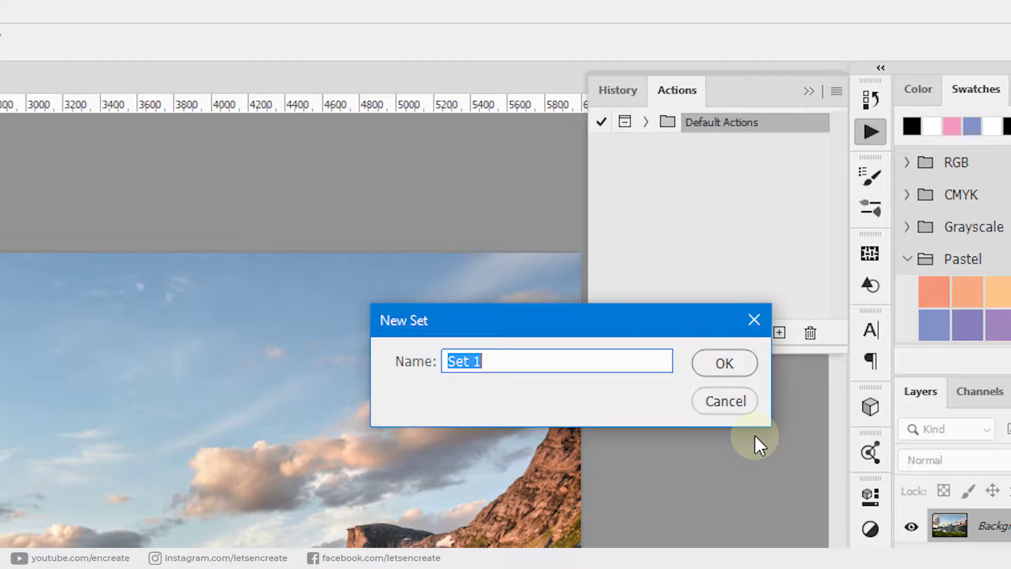
type("Orange Tea;")
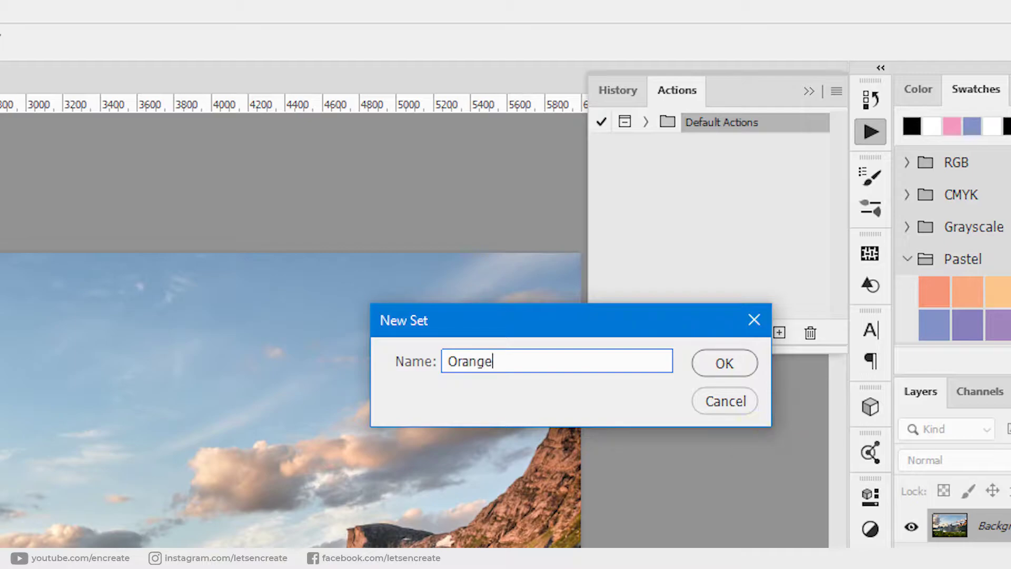
key("BackSpace")
key("BackSpace")
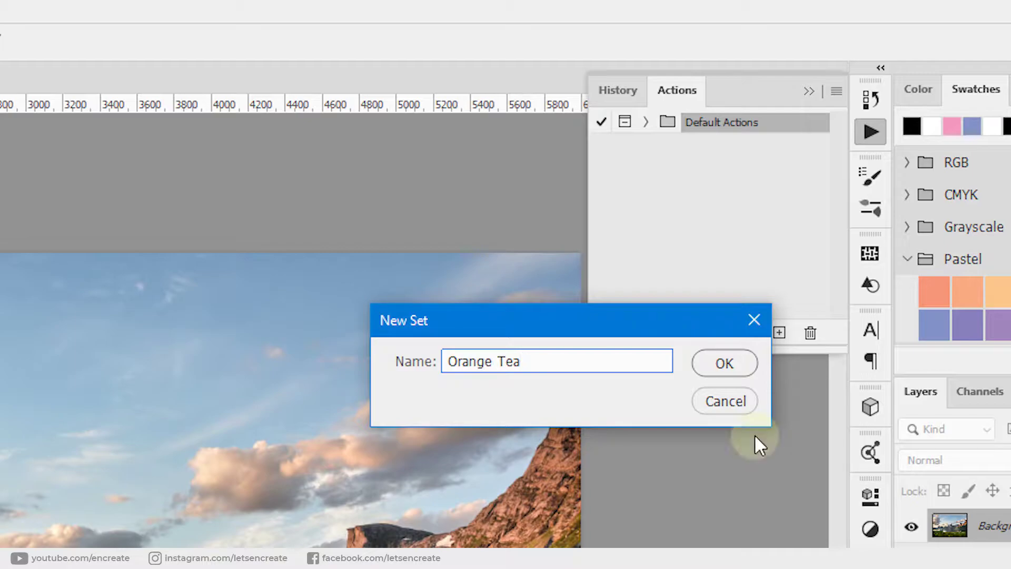
type("l Effect")
left_click(726, 369)
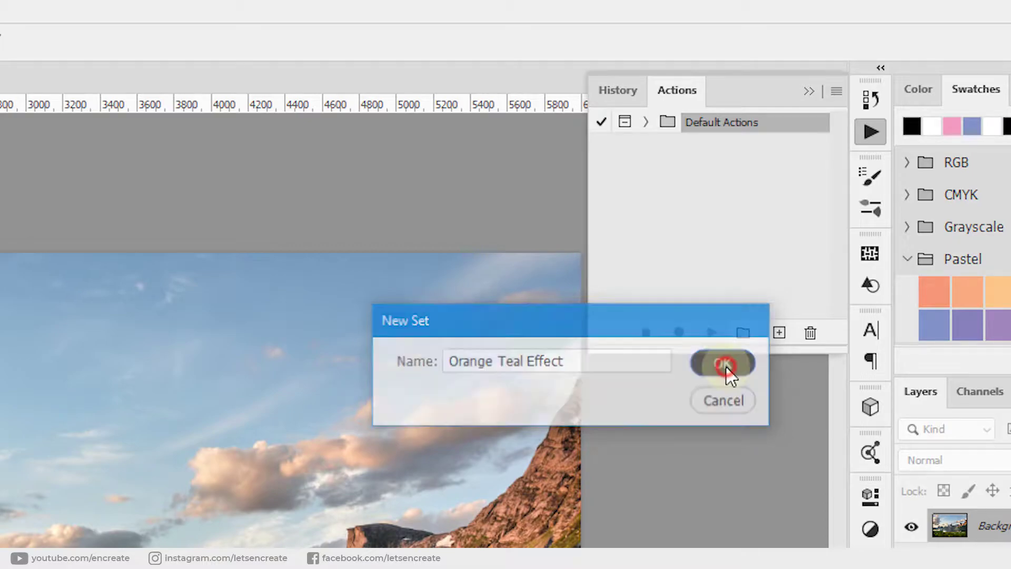
left_click(778, 332)
- Create the action 'Orange Teal (General)', start recording it, and float the Actions panel
left_click(787, 320)
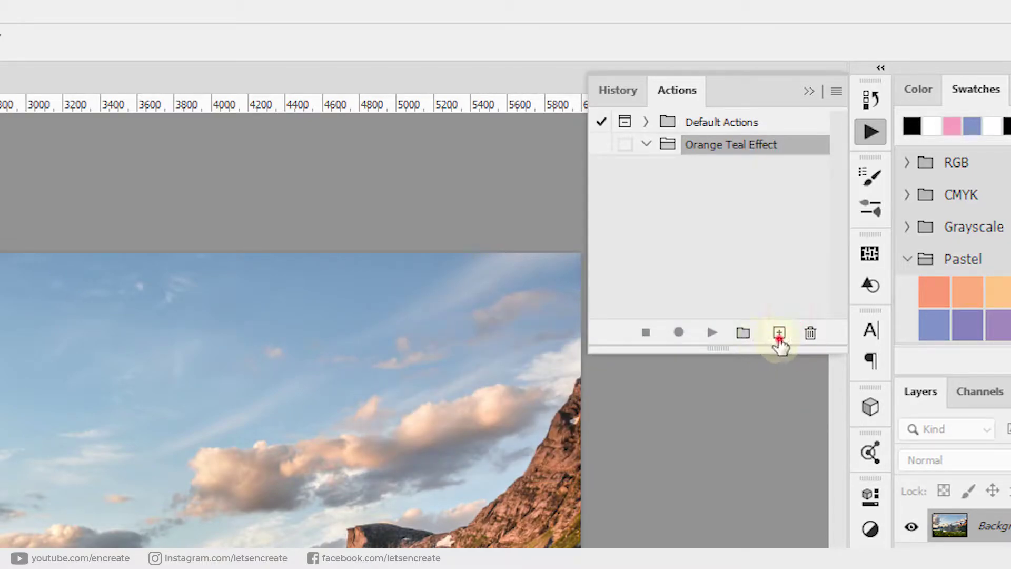
left_click(779, 332)
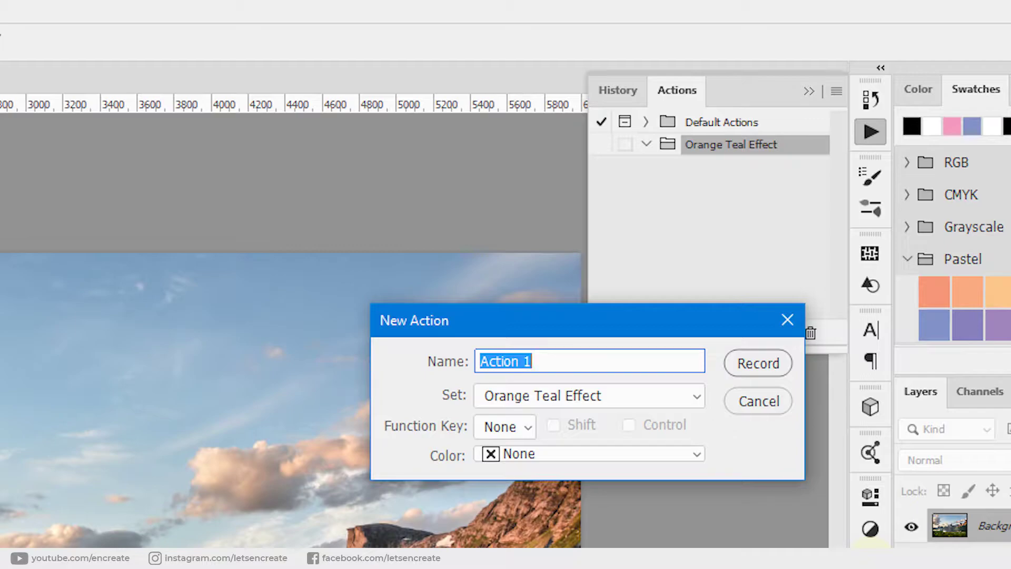
type("Orange ")
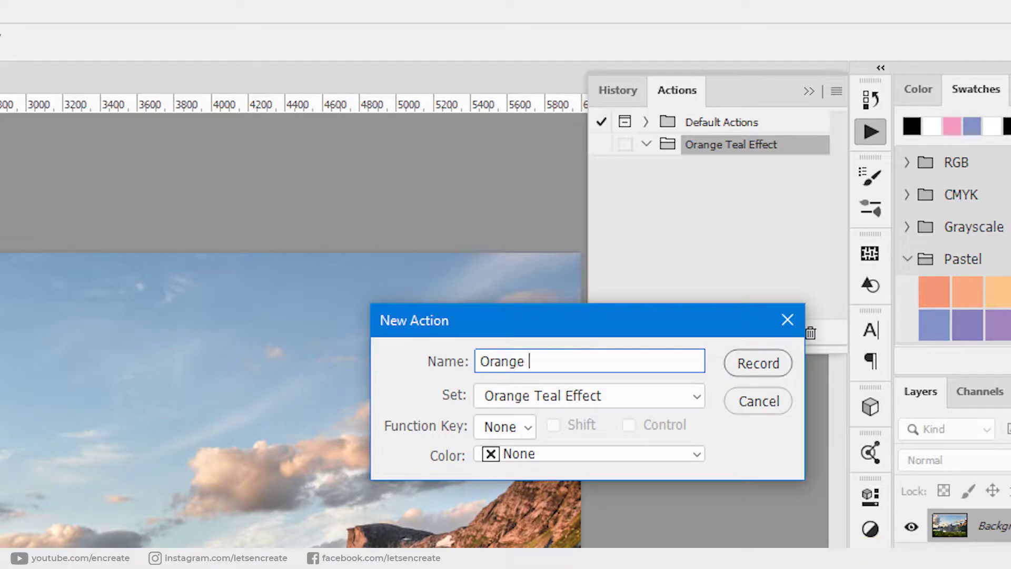
type("Teal (General")
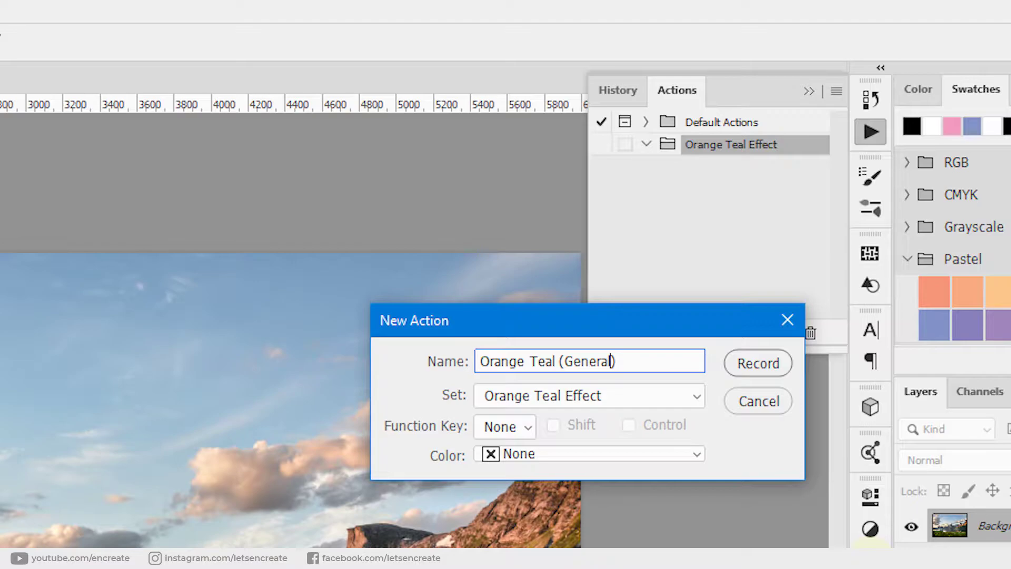
left_click(750, 369)
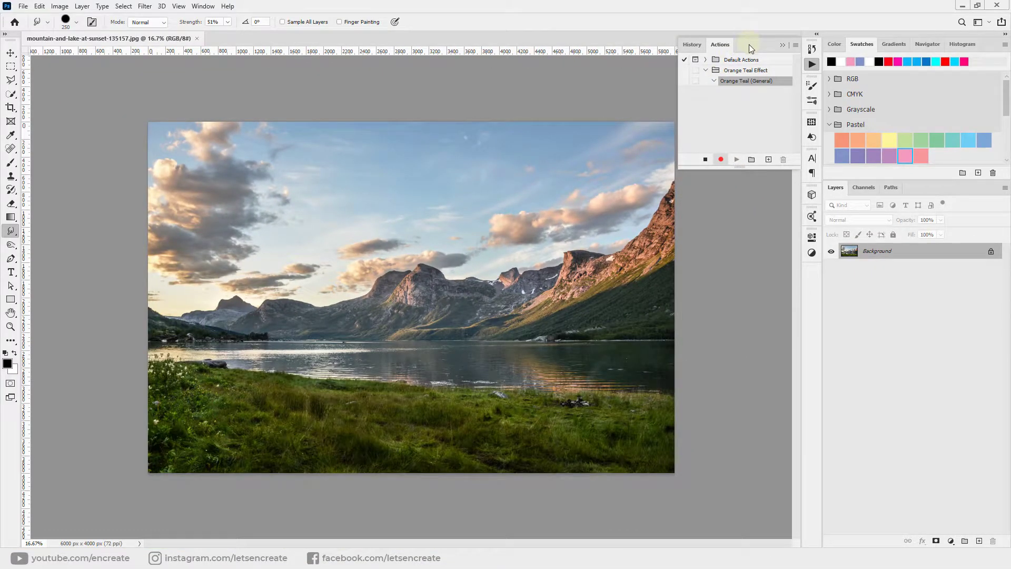
left_click_drag(749, 44, 90, 74)
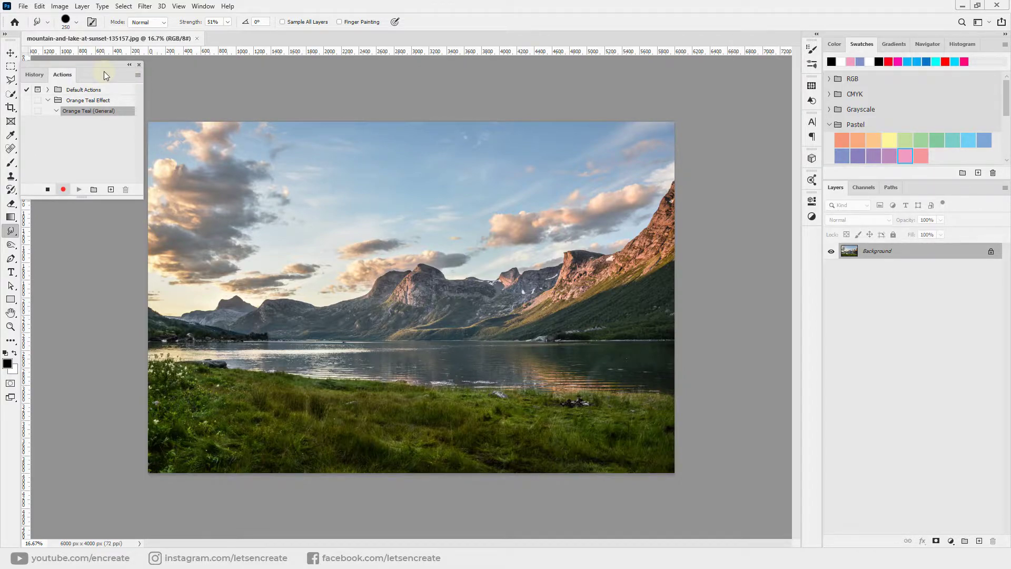
- Duplicate the Background layer as 'main image' and convert it to a Smart Object
right_click(901, 253)
left_click(927, 272)
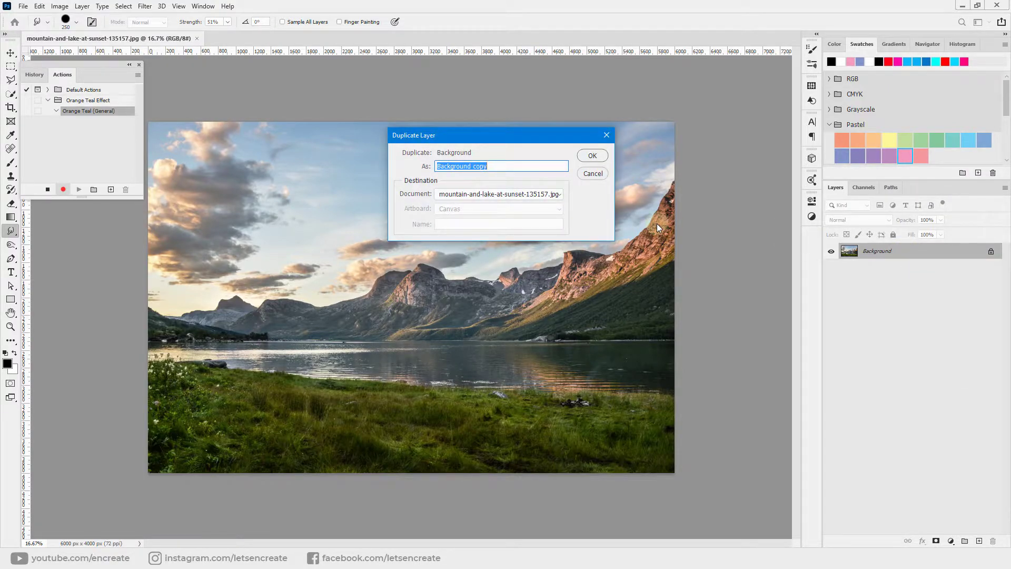
type("main image")
left_click(592, 156)
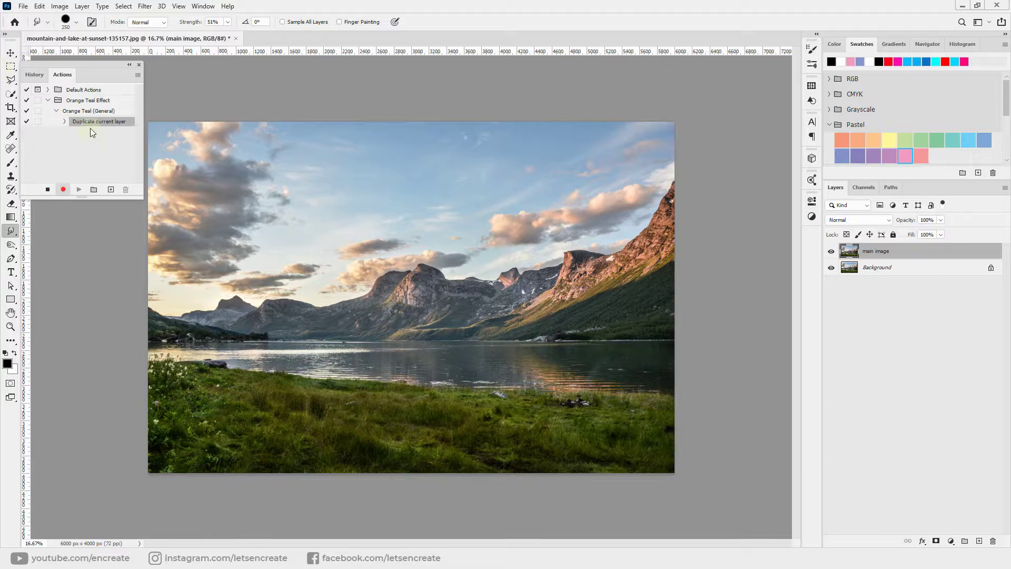
right_click(900, 252)
left_click(815, 247)
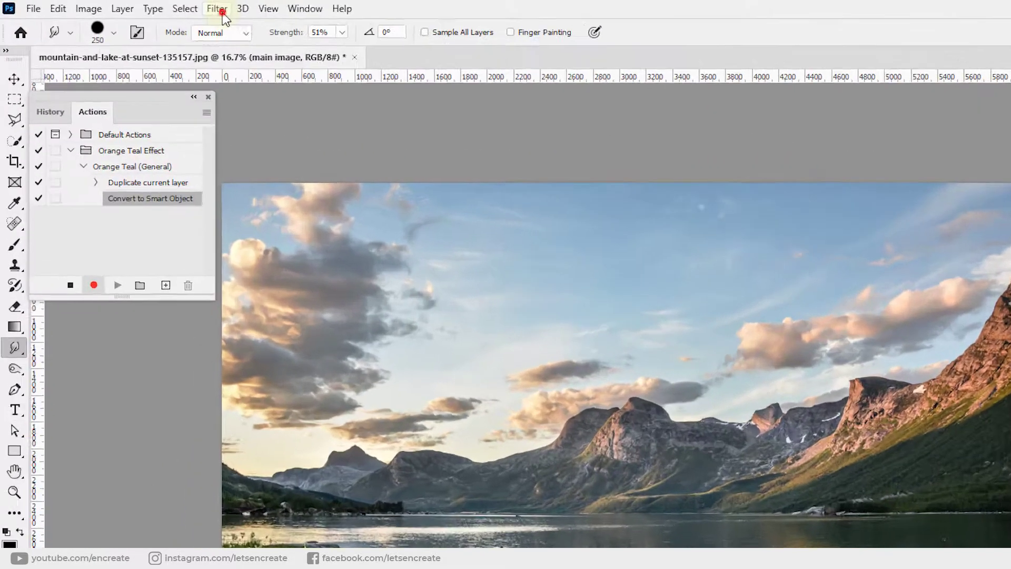
- In the Camera Raw Filter's Calibration, set Red Primary Hue to +100 and Blue Primary Hue to -100
left_click(145, 6)
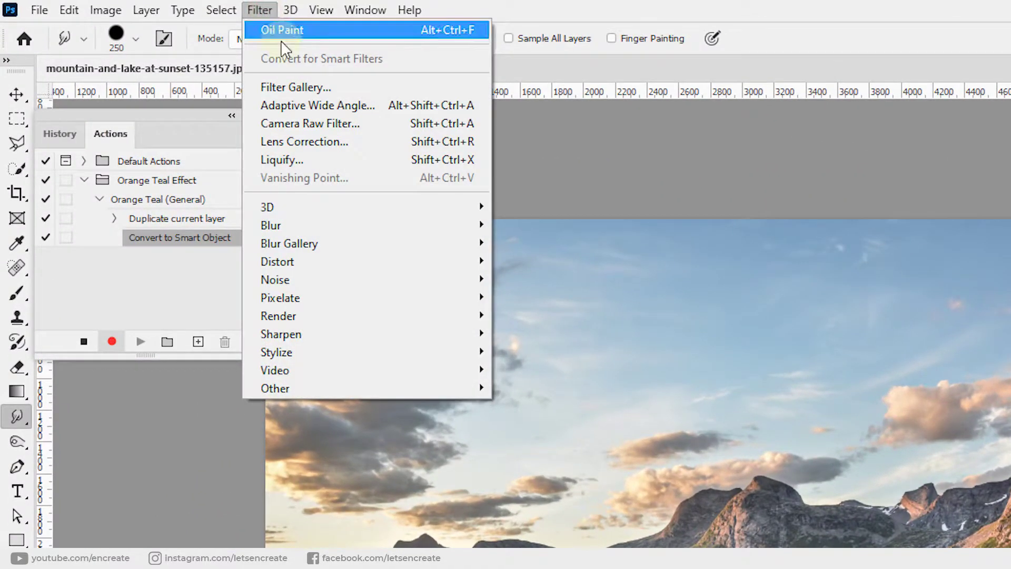
left_click(310, 123)
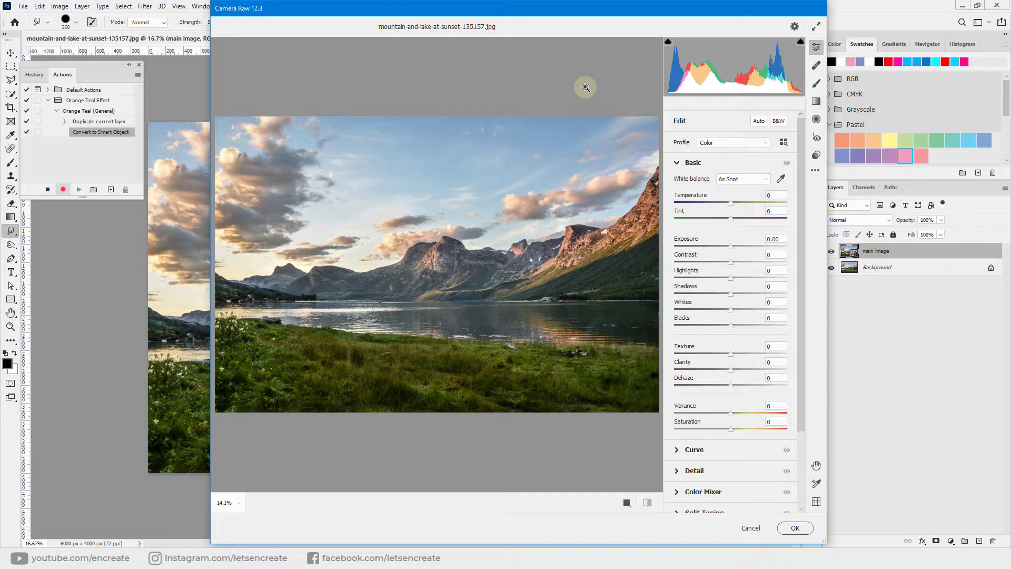
left_click_drag(804, 152, 803, 318)
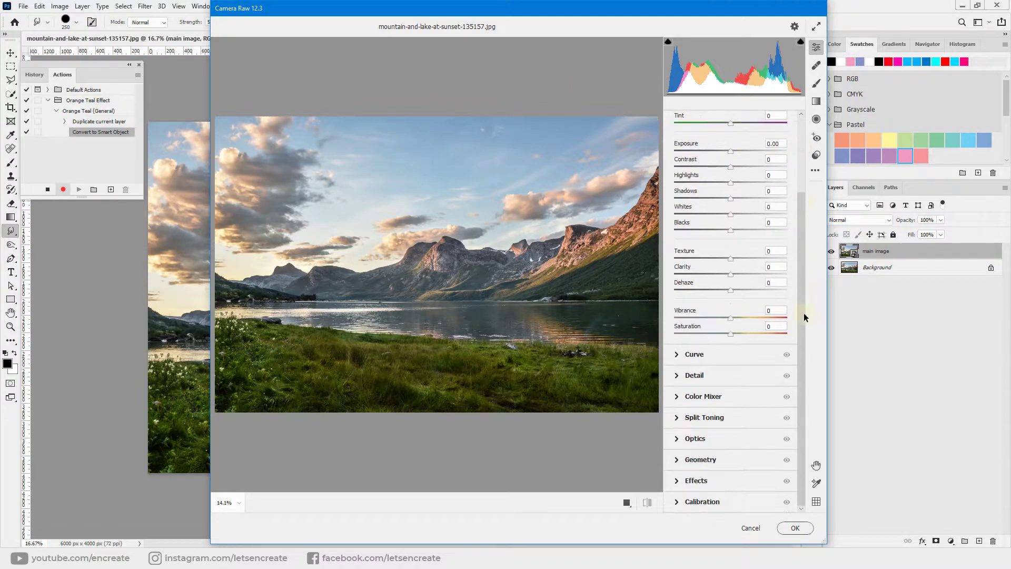
left_click(693, 505)
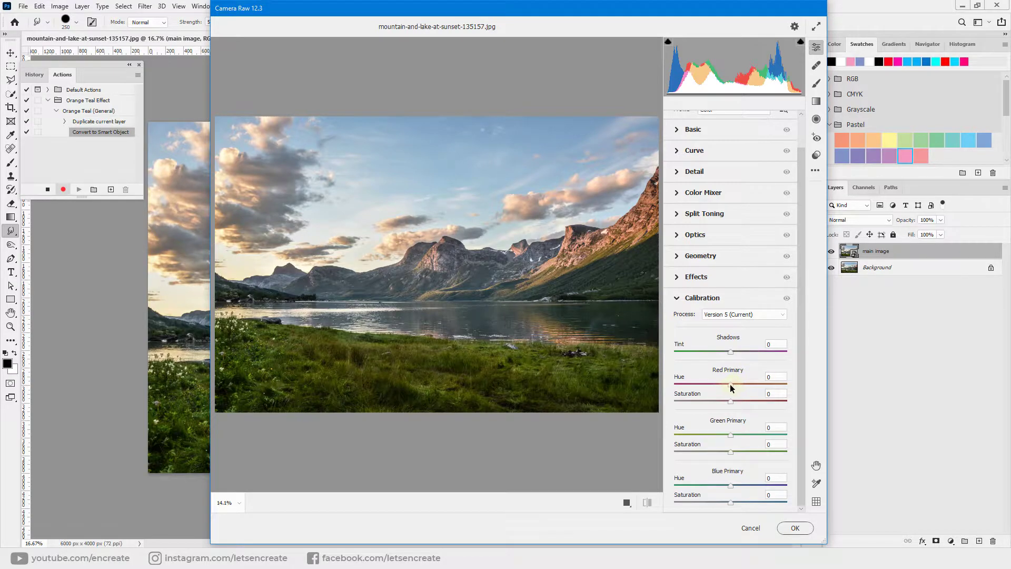
left_click_drag(731, 387, 804, 385)
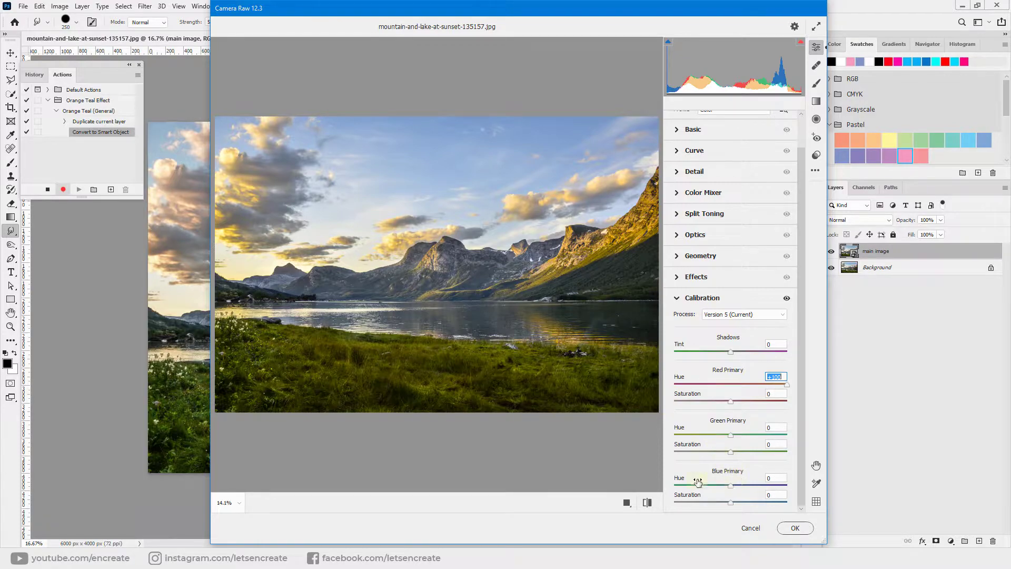
left_click_drag(731, 485, 663, 488)
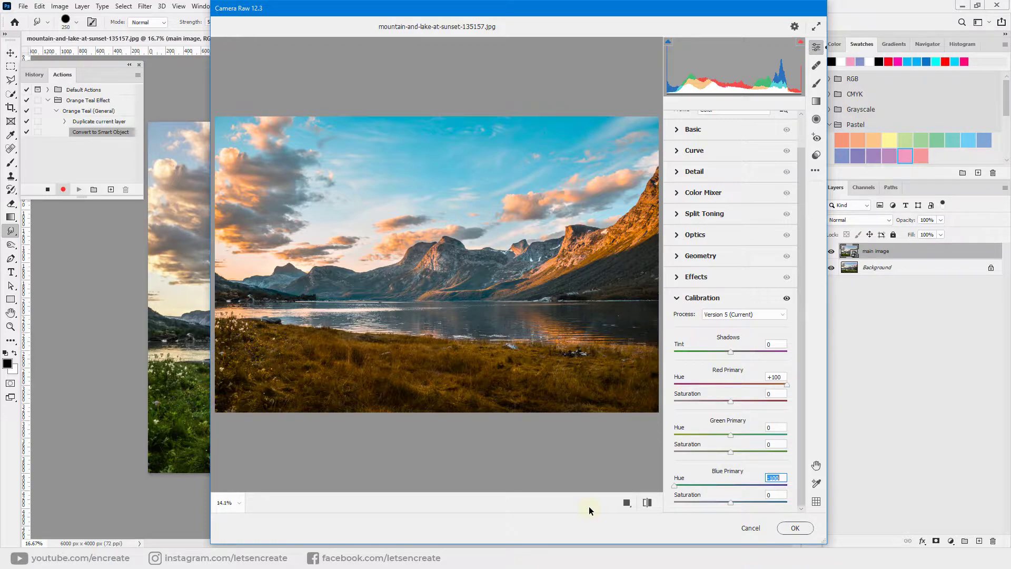
- In the Color Mixer's HSL hue controls, raise the Reds hue and set the Greens hue to +100
left_click(709, 193)
left_click(712, 246)
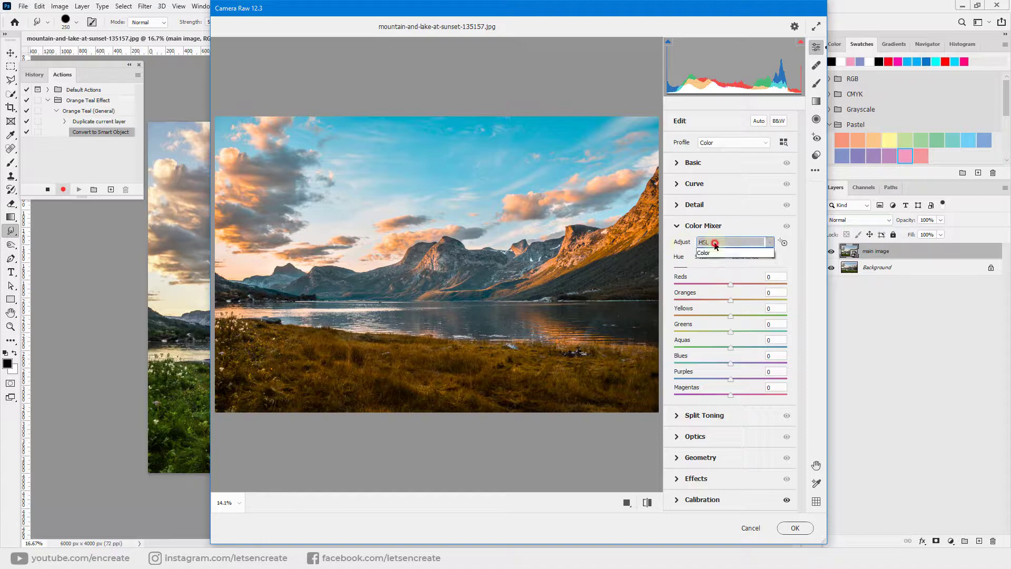
left_click(712, 246)
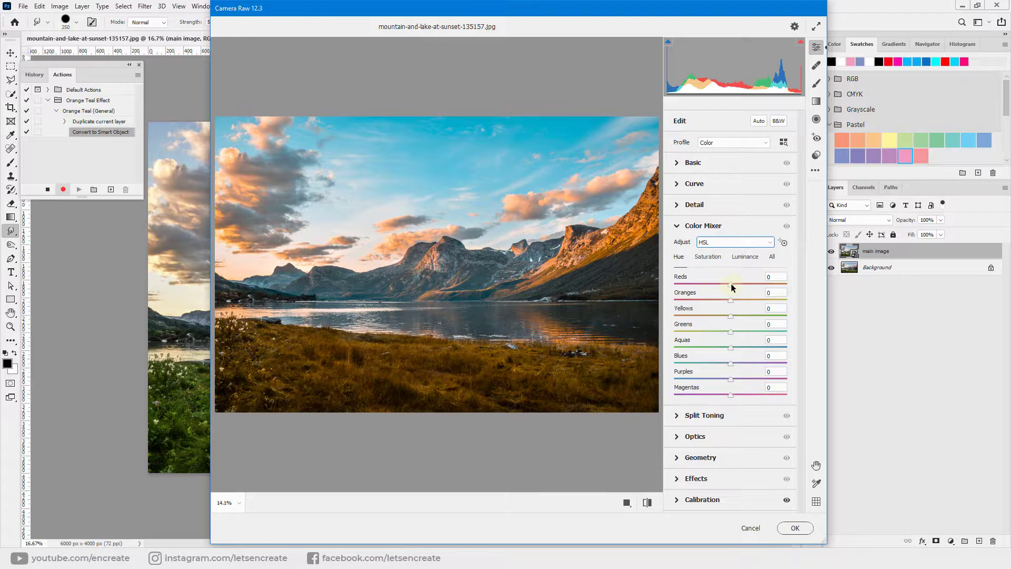
left_click_drag(730, 284, 812, 311)
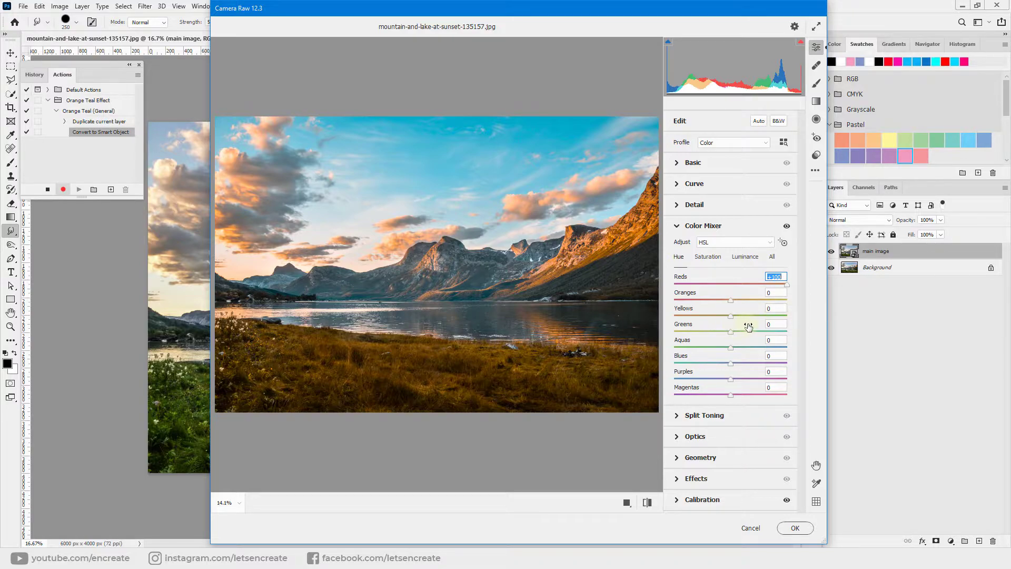
left_click(730, 333)
left_click_drag(730, 333, 768, 337)
- Set the Aquas hue to -25 and the Blues hue to -10, lower Purples, and apply the filter
left_click_drag(730, 349, 712, 352)
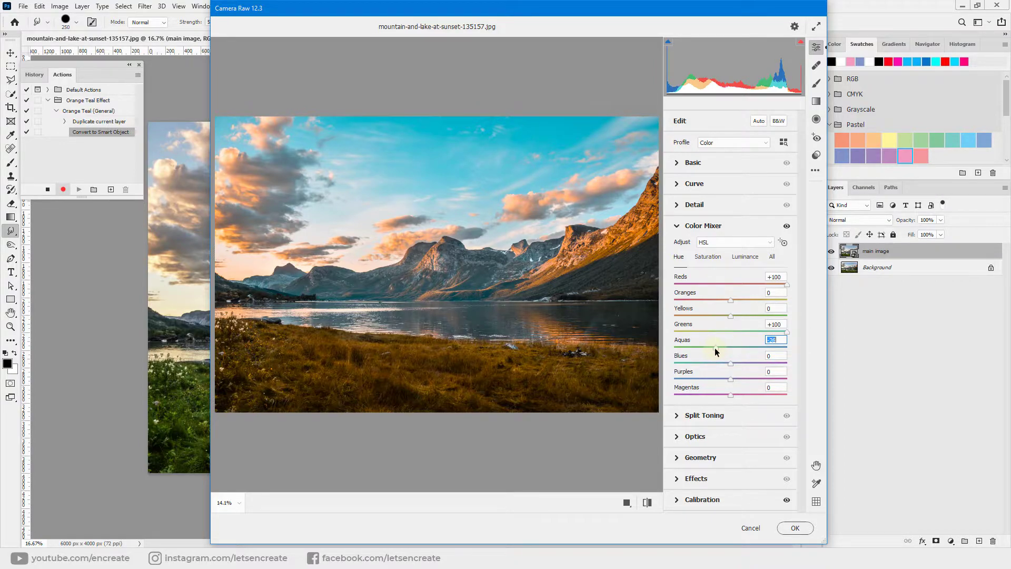
type("-25")
mouse_move(731, 364)
left_mouse_down()
mouse_move(693, 362)
mouse_move(757, 361)
mouse_move(724, 364)
left_mouse_up()
key("Up")
left_click_drag(730, 379, 655, 380)
left_click(797, 528)
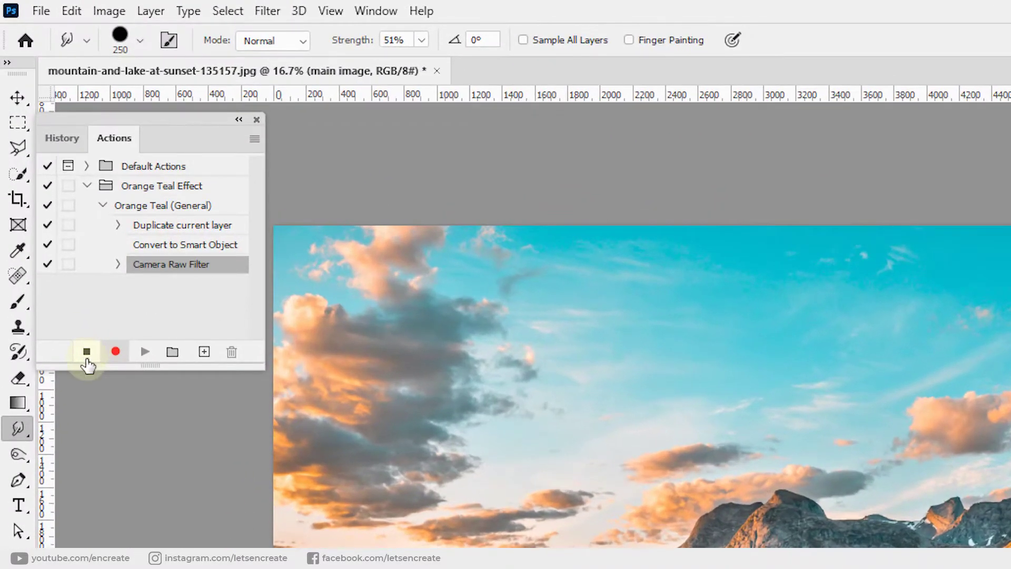
- Stop recording the Orange Teal (General) action
left_click(48, 192)
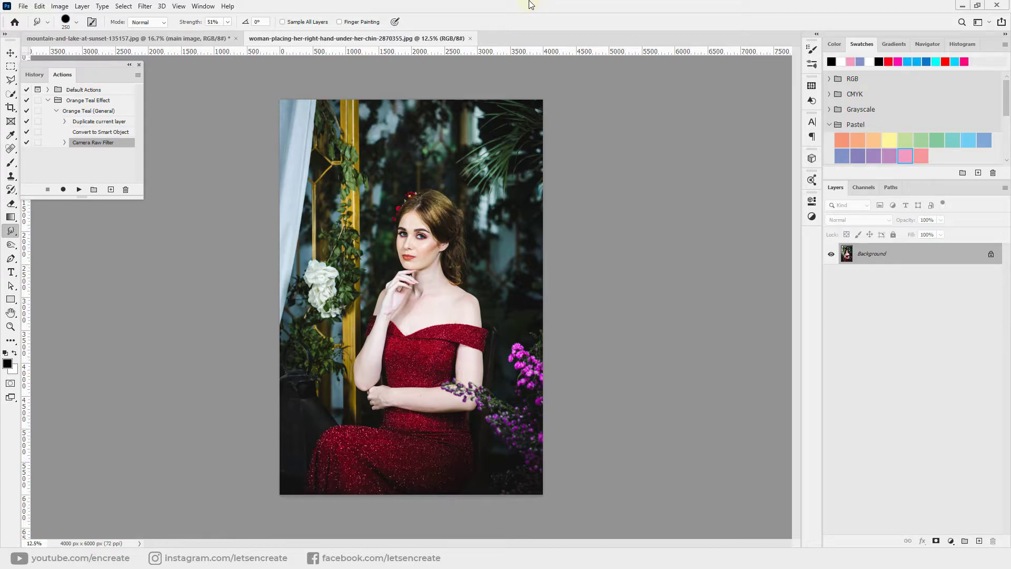
- Collapse Orange Teal (General), duplicate it, and rename the copy 'Orange Teal (Figures)'
left_click(85, 110)
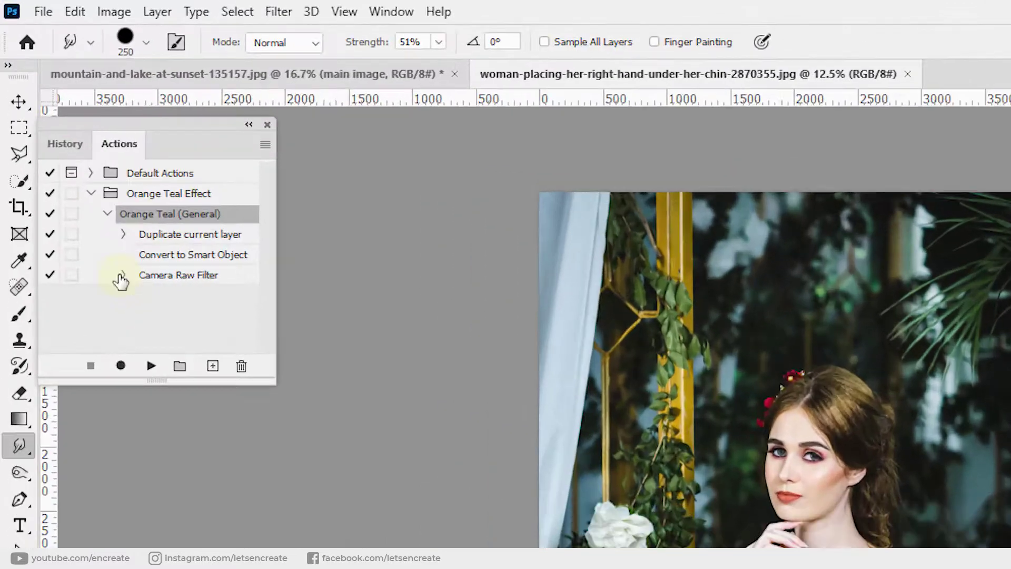
left_click(56, 111)
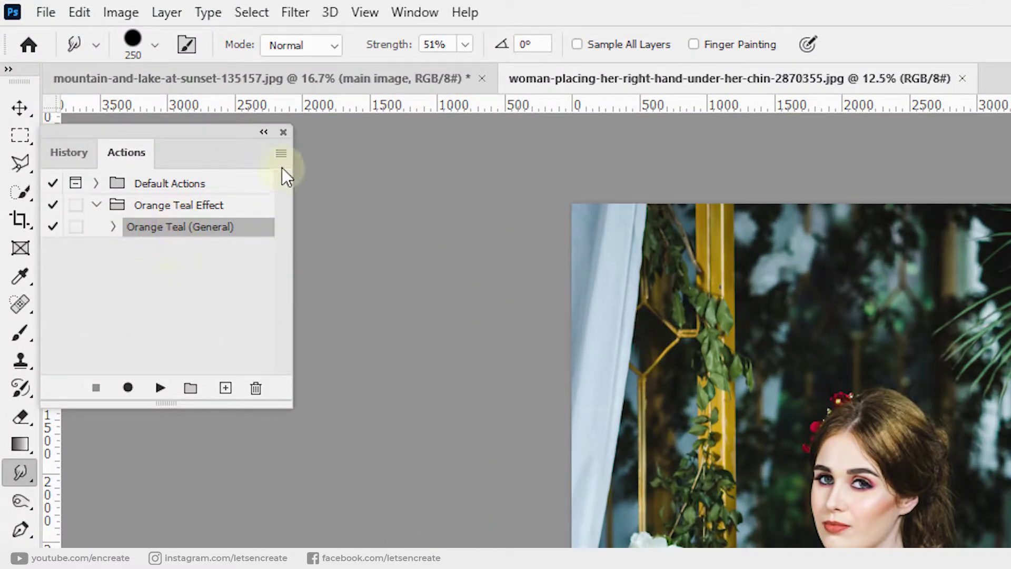
left_click(280, 154)
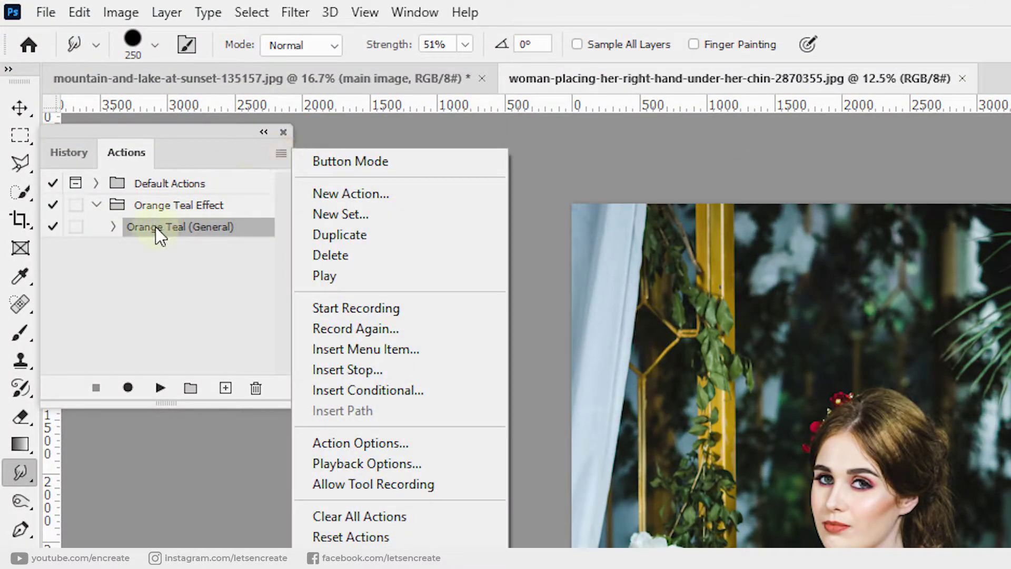
left_click(345, 235)
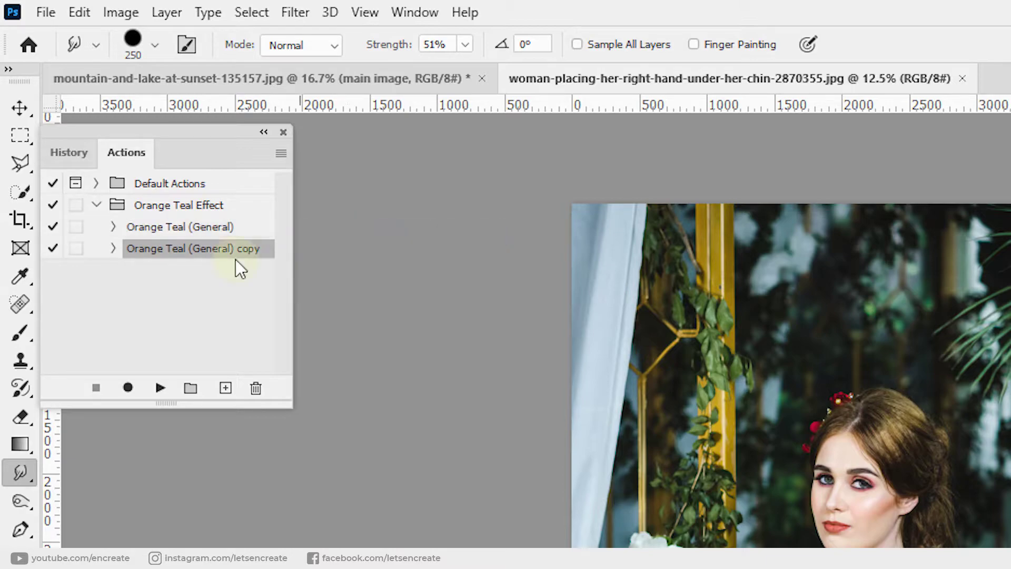
double_click(204, 252)
left_click(197, 249)
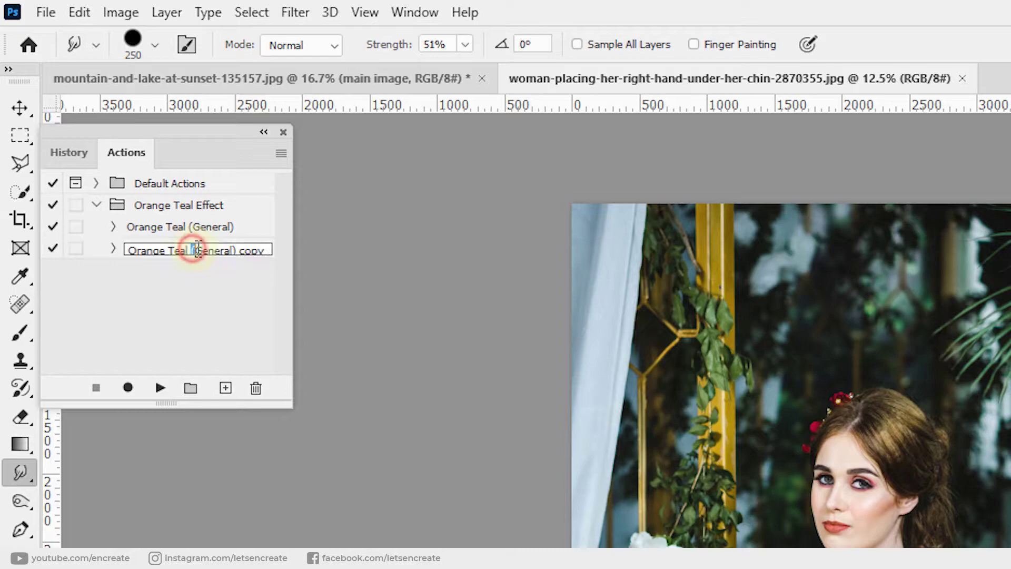
left_click_drag(198, 249, 274, 254)
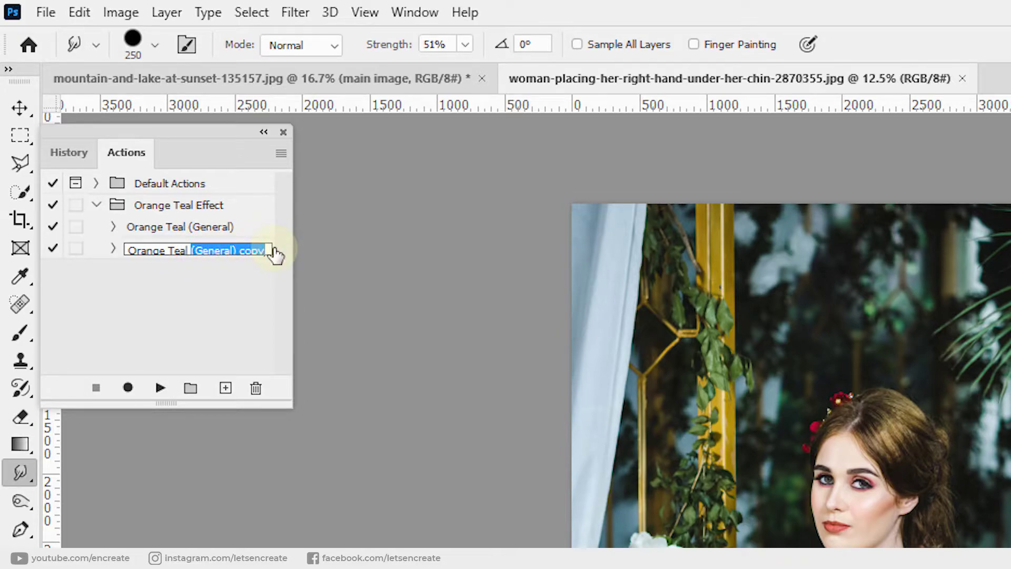
type("(Figures)")
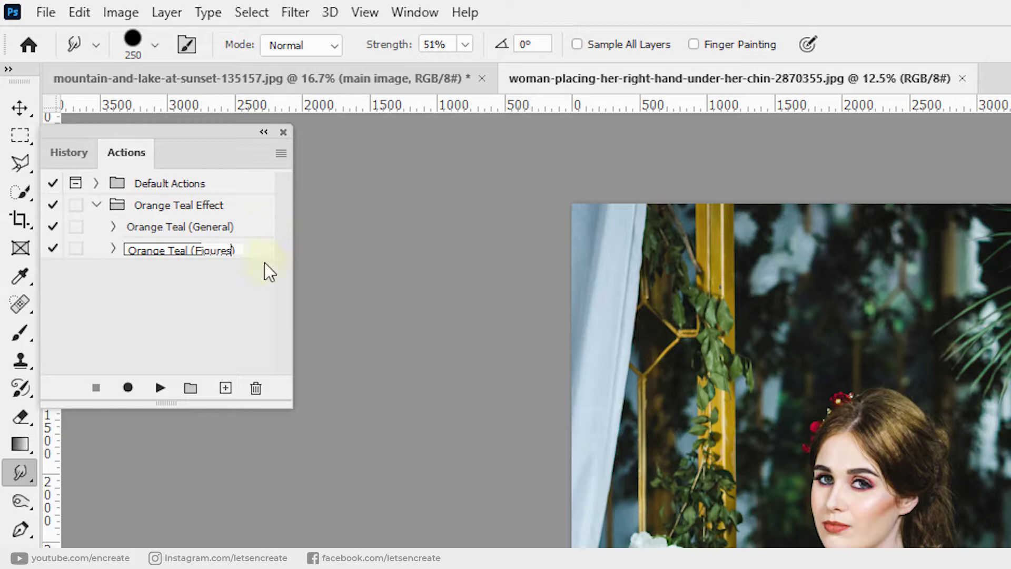
- Play Orange Teal (Figures) on the portrait, then resume recording after its Camera Raw Filter step
key("Return")
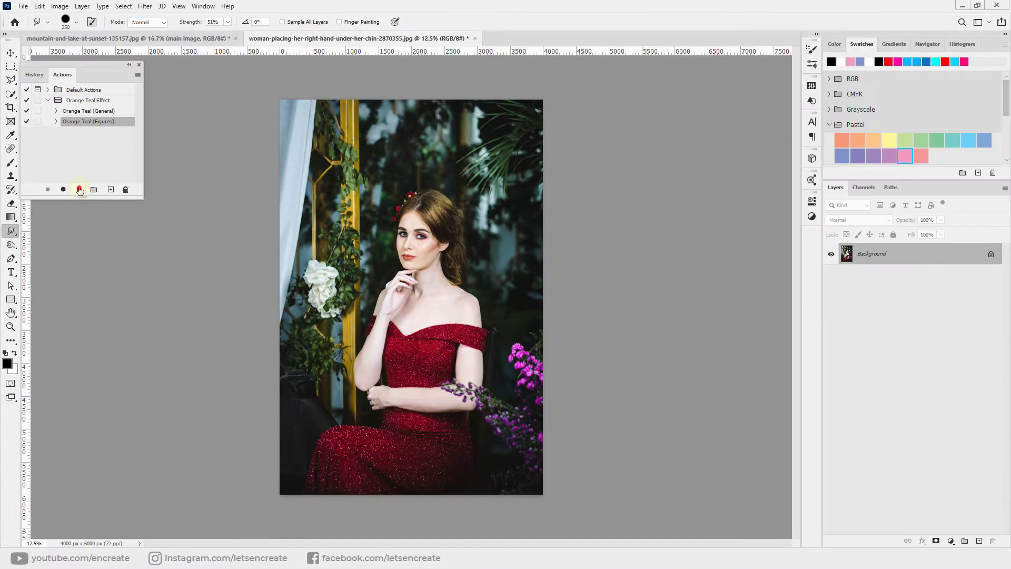
left_click(160, 390)
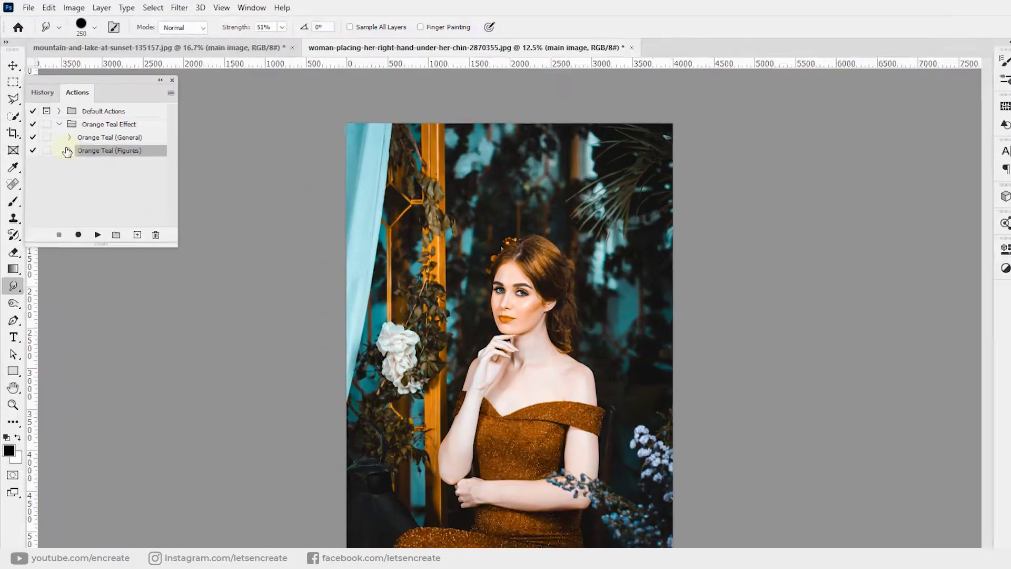
left_click(56, 121)
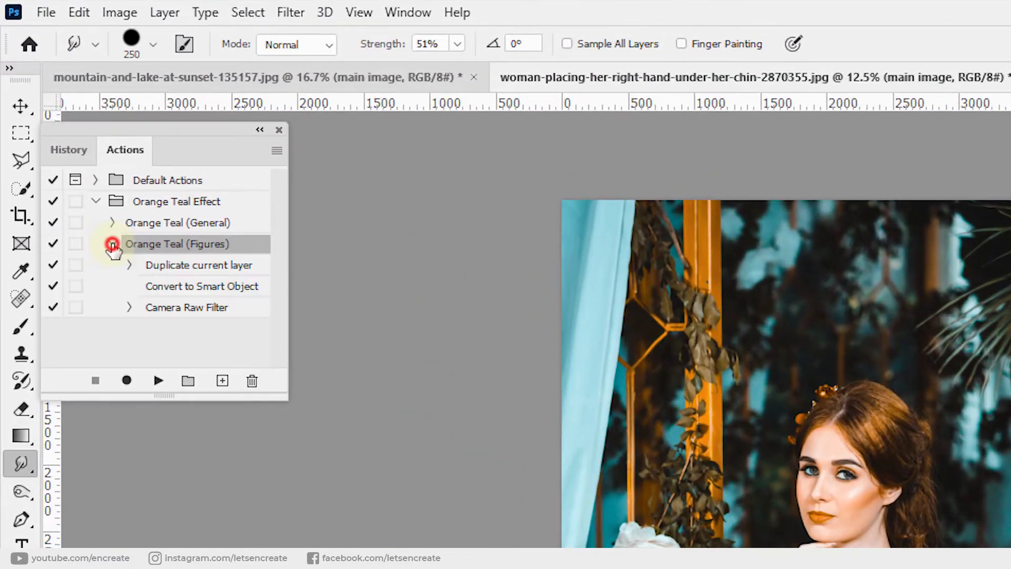
left_click(198, 309)
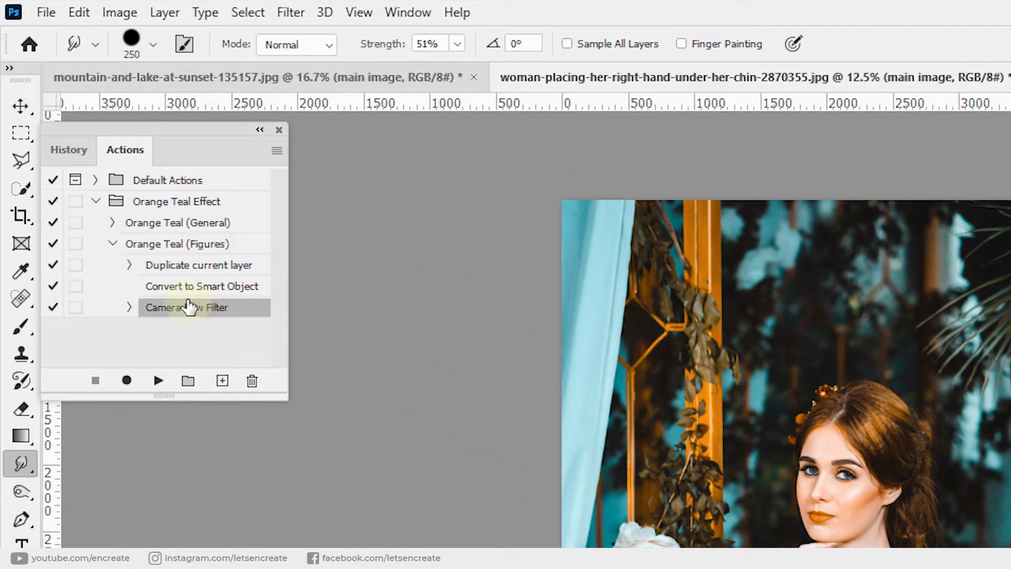
left_click(127, 382)
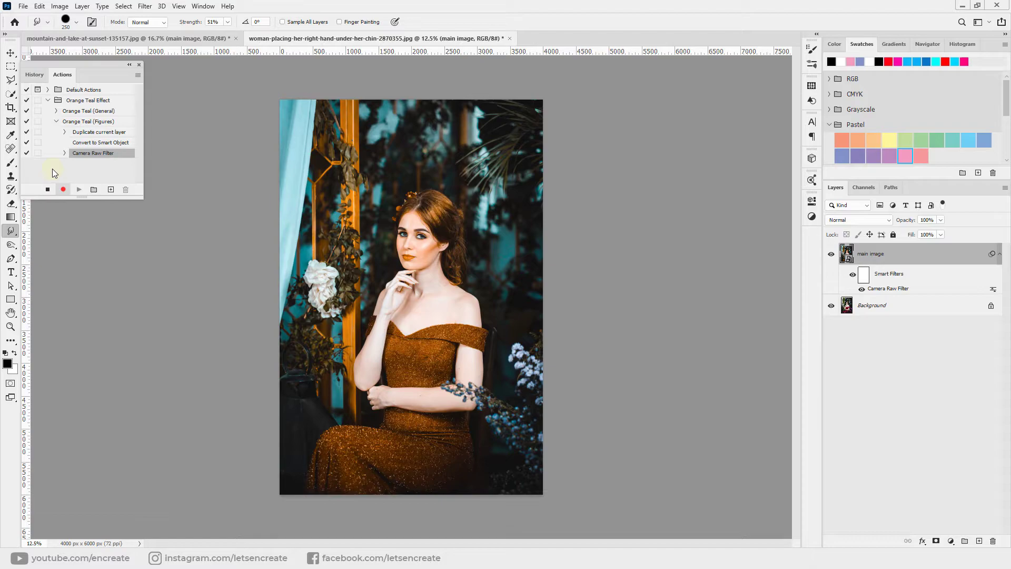
- Hide the main image layer and select the portrait's Skin Tones with Color Range (fuzziness 40)
left_click(831, 254)
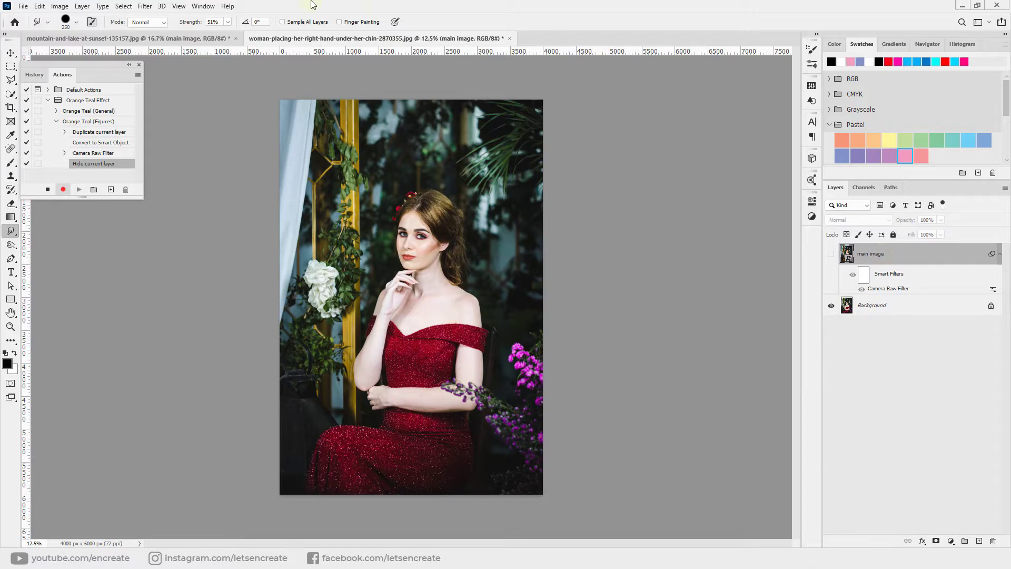
left_click(123, 6)
left_click(142, 108)
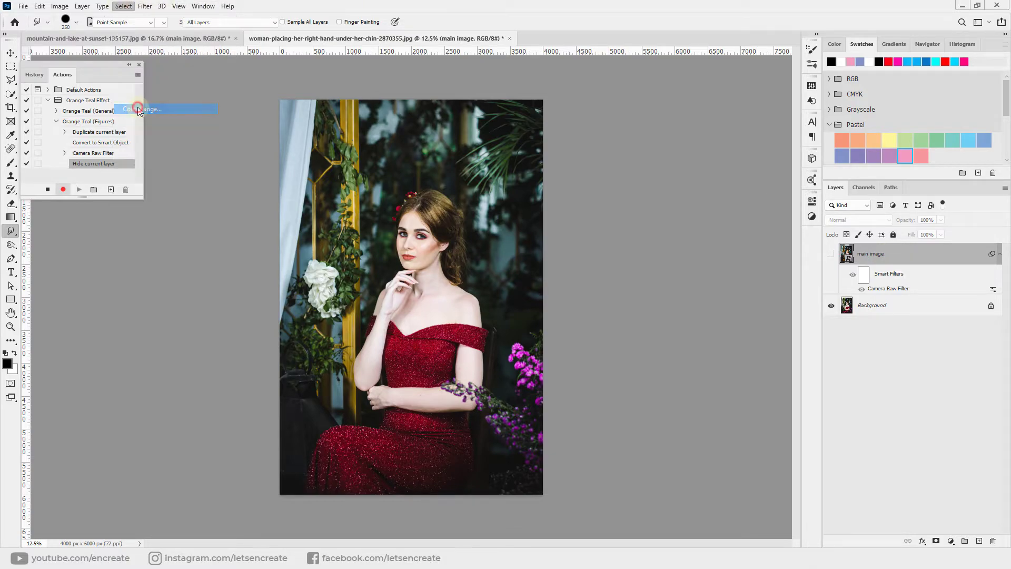
left_click(505, 120)
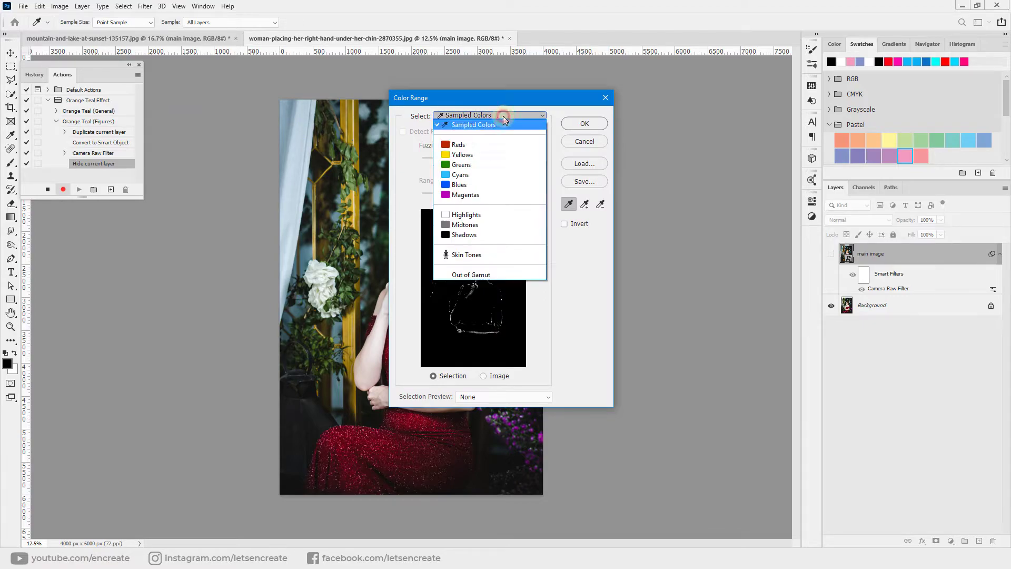
left_click(480, 255)
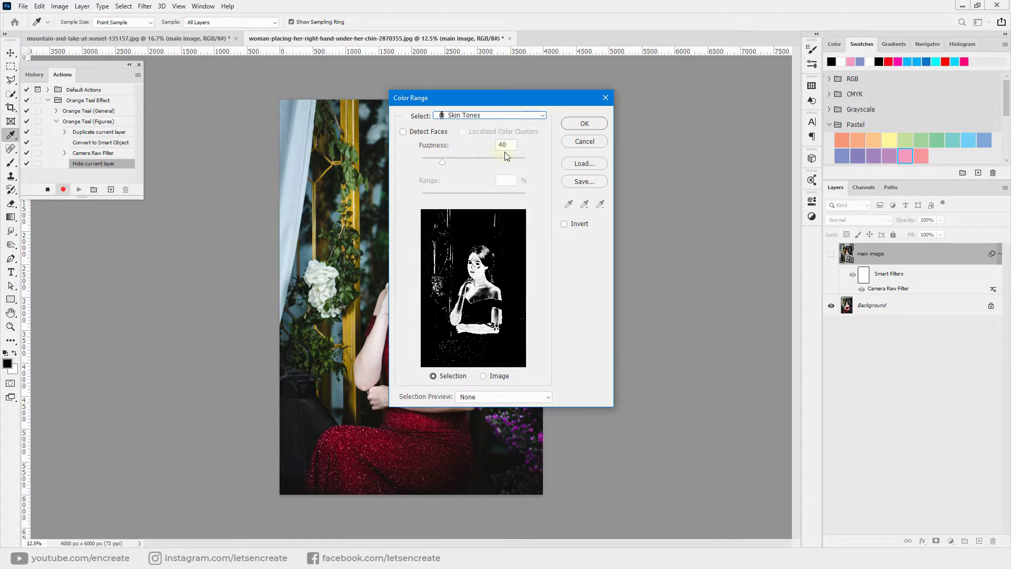
left_click(588, 124)
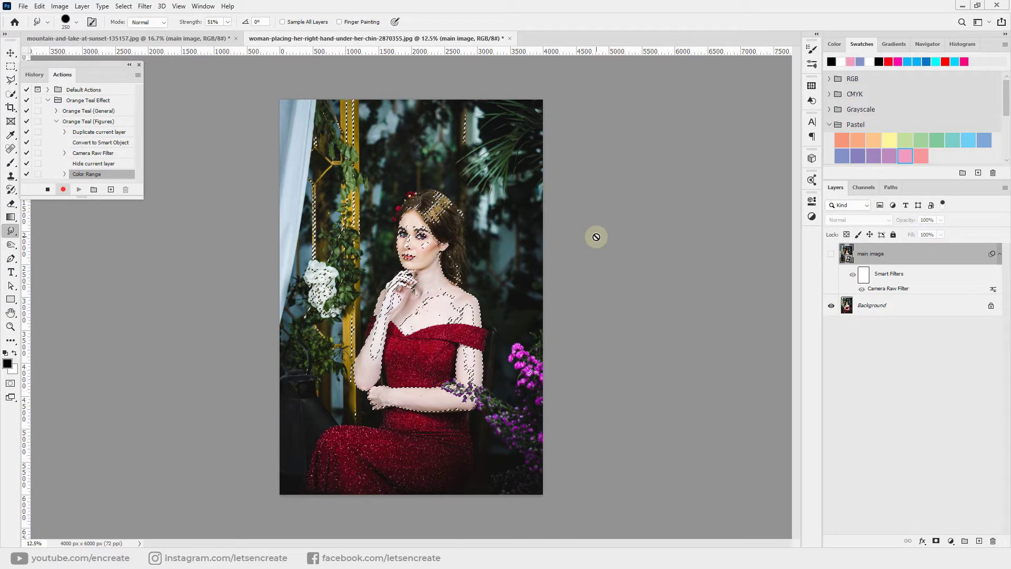
- Show main image again, fill the skin selection black on the smart filter mask, and deselect
left_click(831, 254)
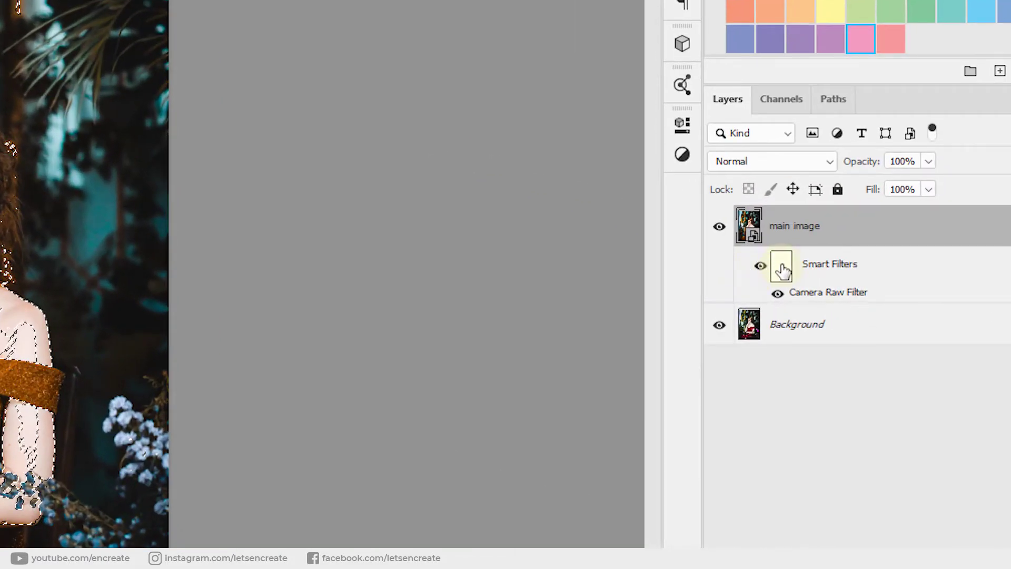
left_click(863, 276)
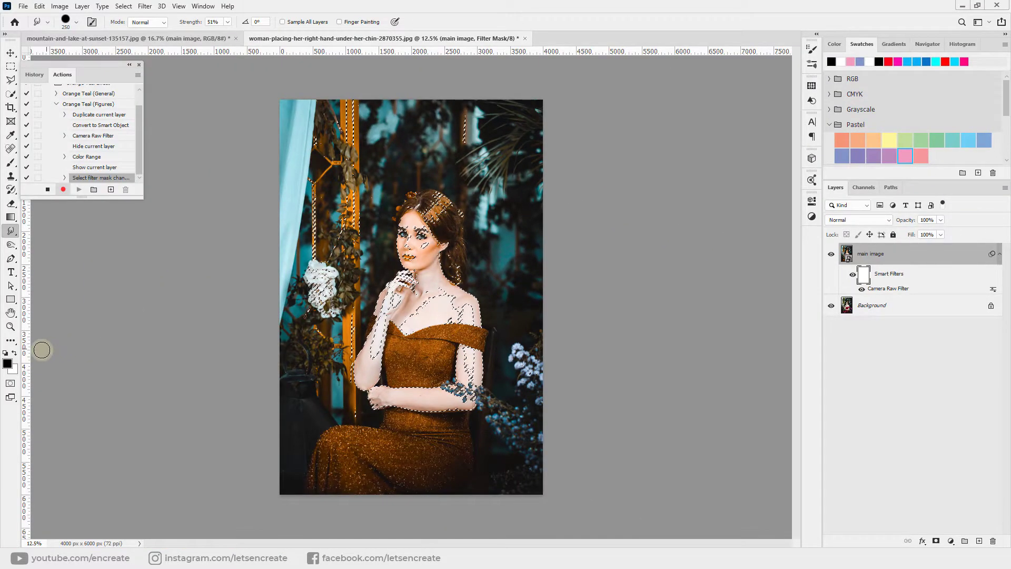
left_click(7, 365)
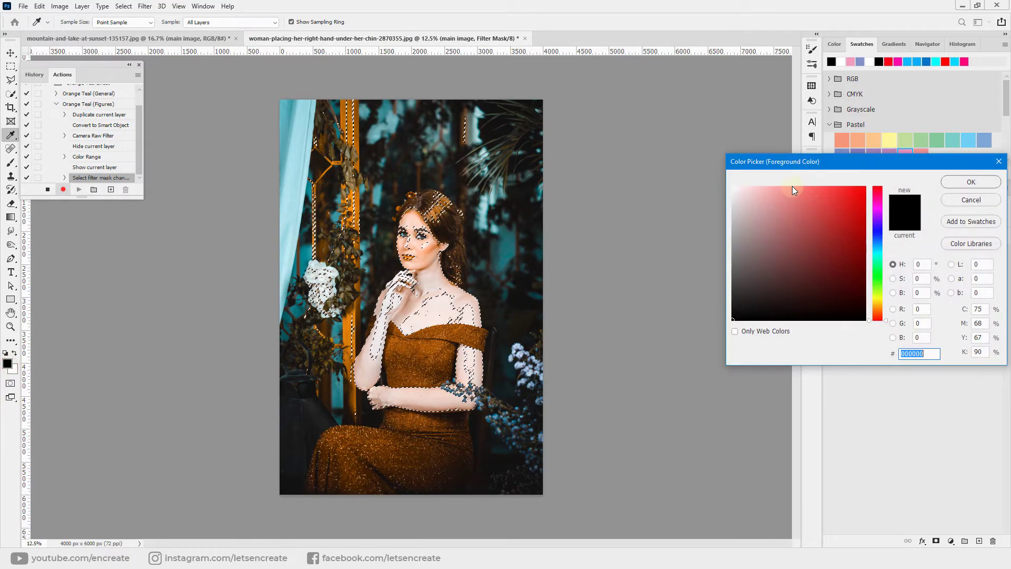
left_click(989, 161)
key("d")
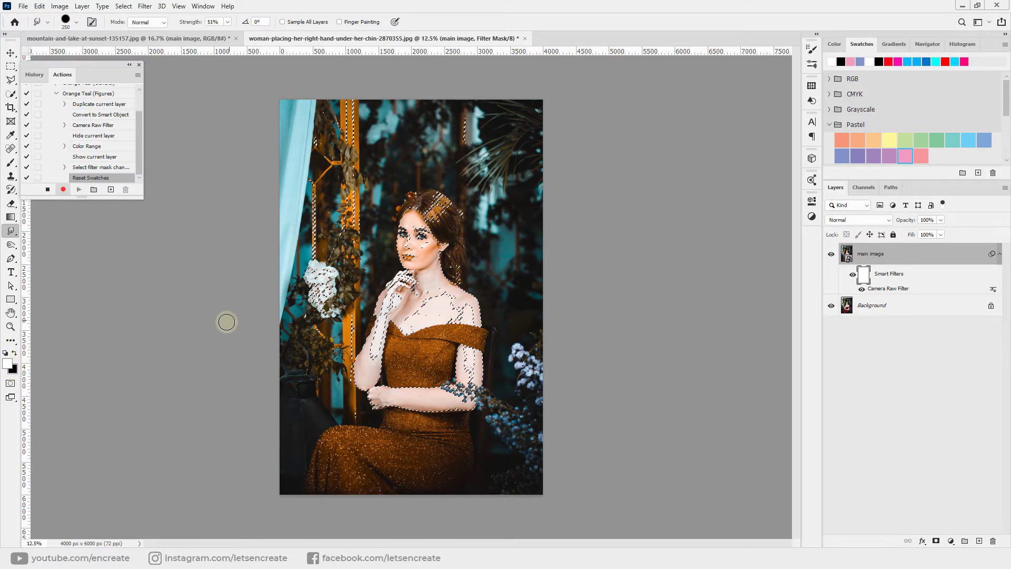
key("x")
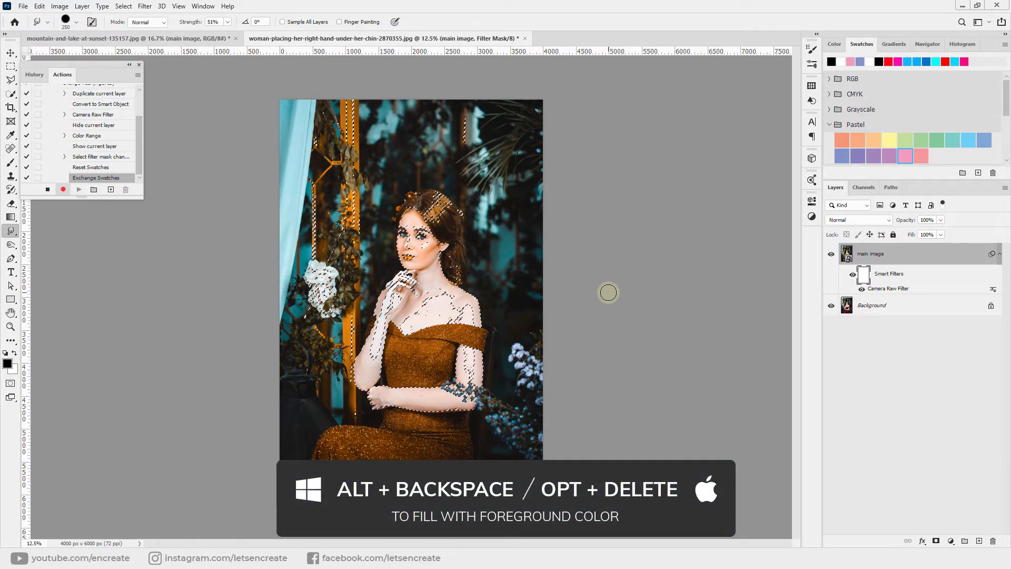
key("alt+BackSpace")
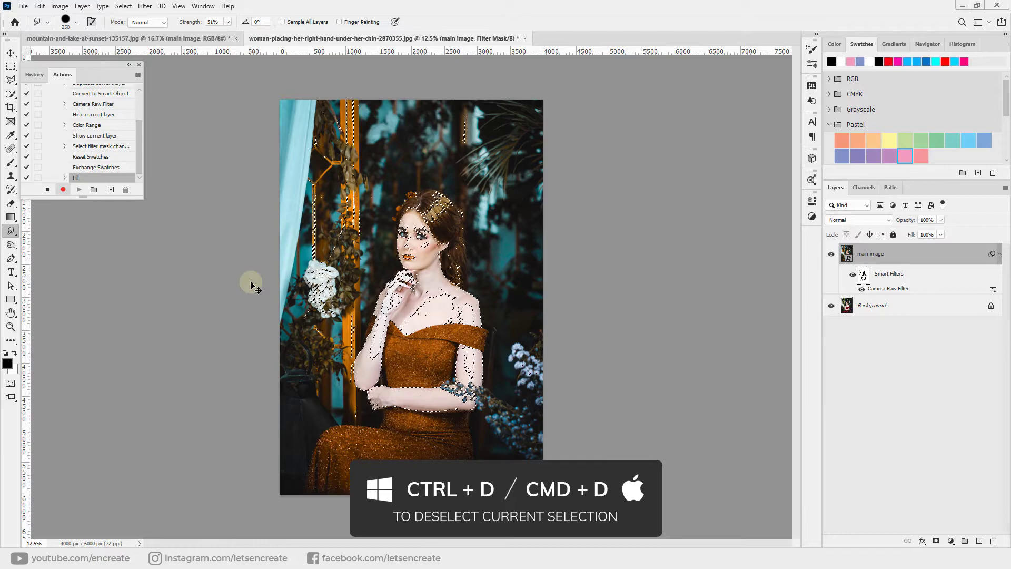
key("ctrl+d")
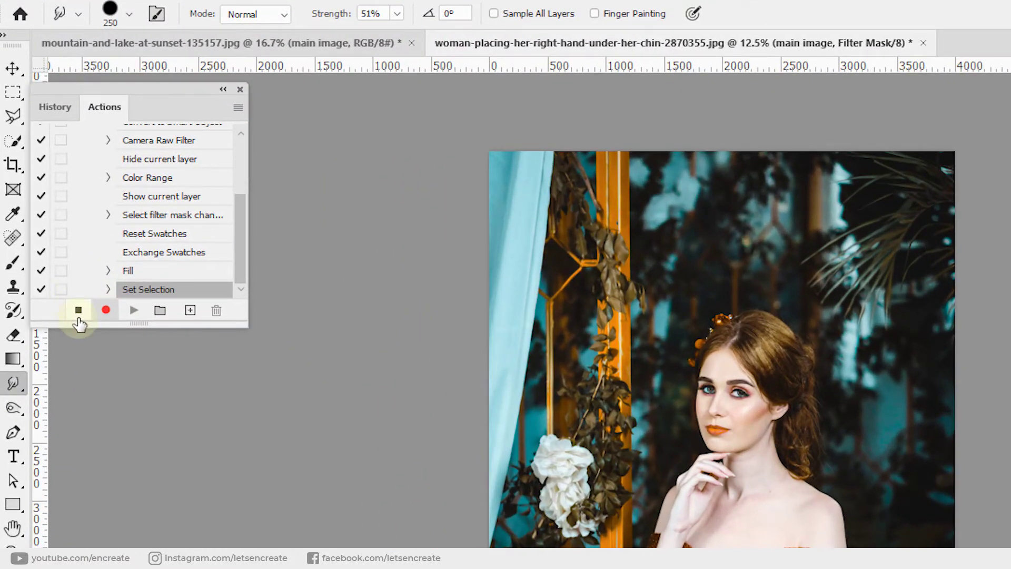
- Stop recording, collapse the Orange Teal (Figures) action, disable the filter mask, and open the street-fashion photo
left_click(48, 189)
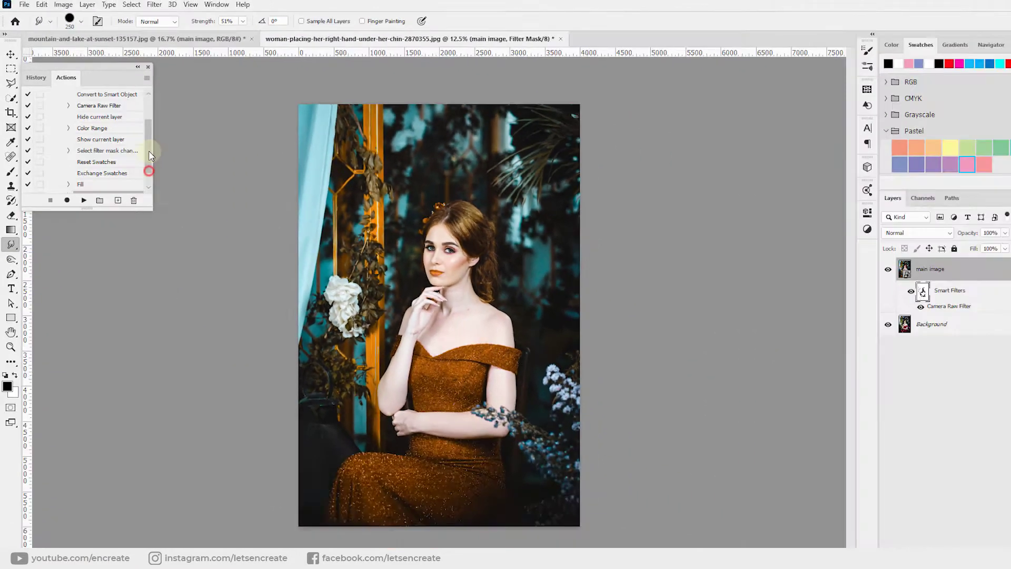
scroll(97, 196, "up", 3)
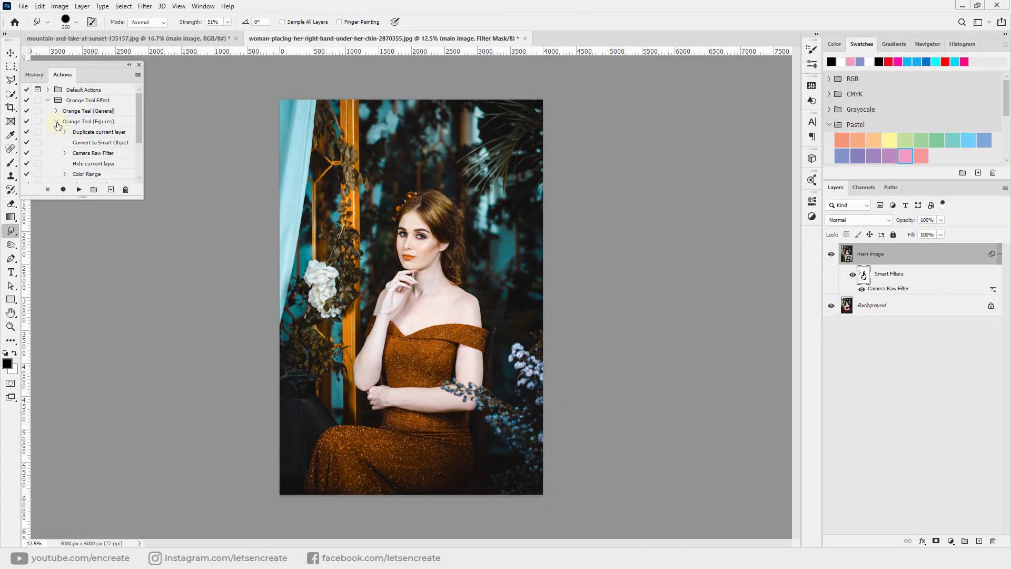
left_click(56, 122)
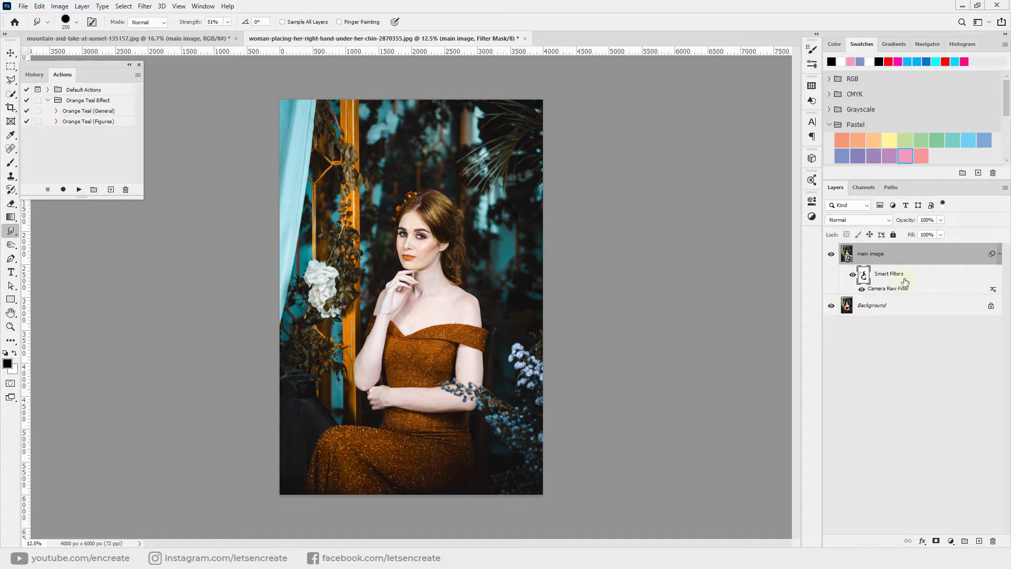
left_click(864, 275, "shift")
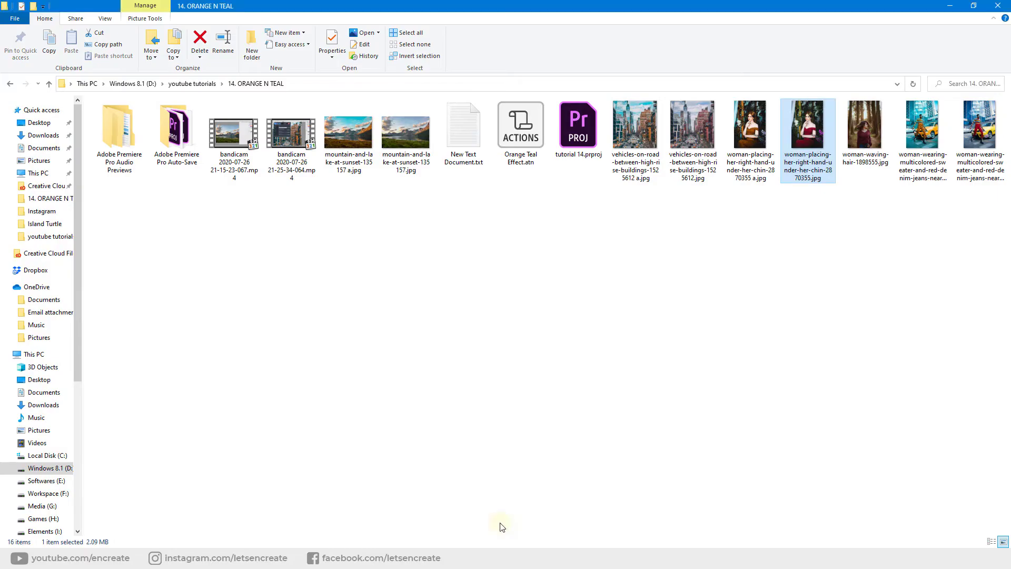
left_click(920, 168)
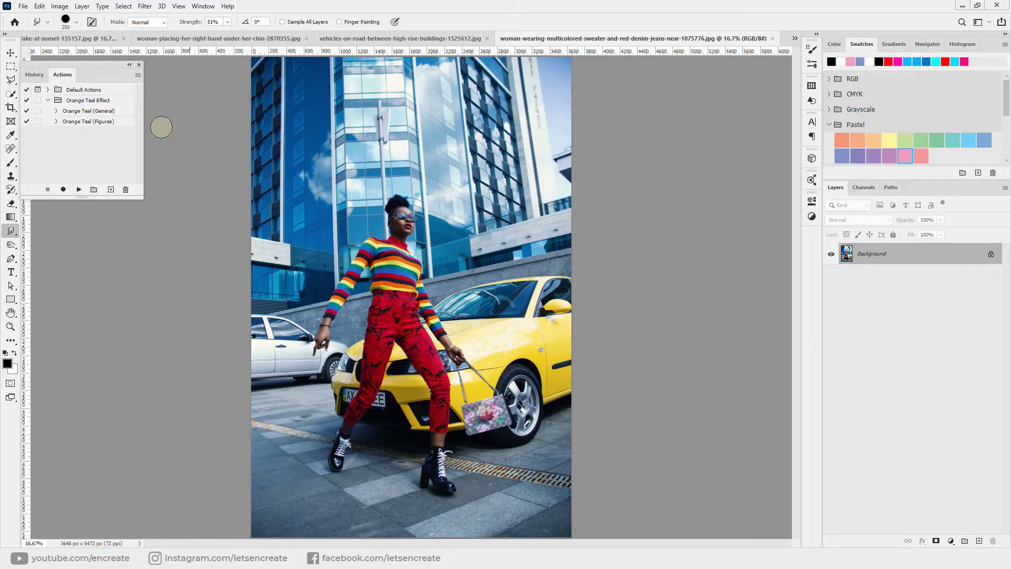
- Play Orange Teal (Figures) on the street-fashion photo and toggle its filter mask off, on, off to compare
left_click(82, 122)
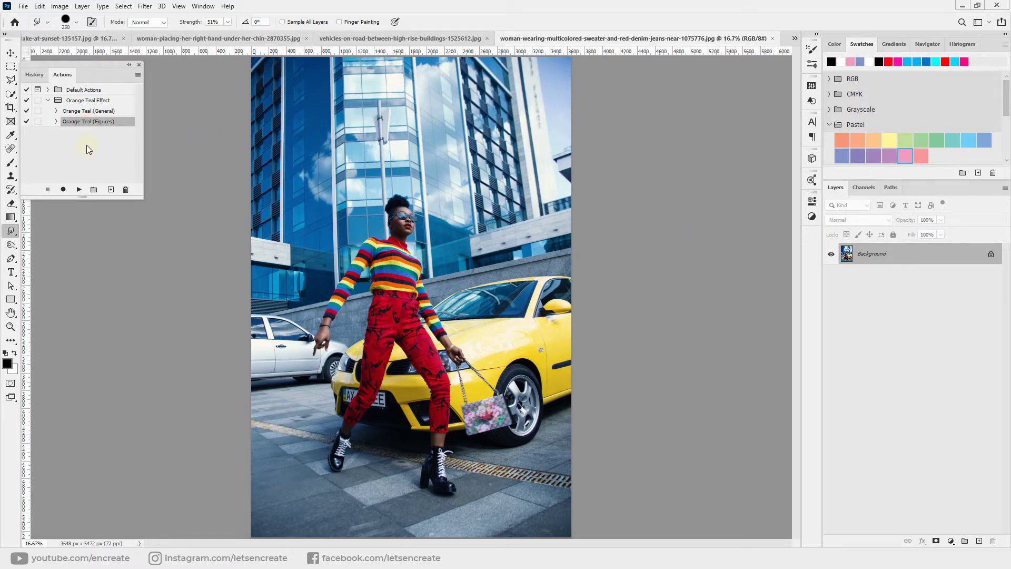
left_click(79, 189)
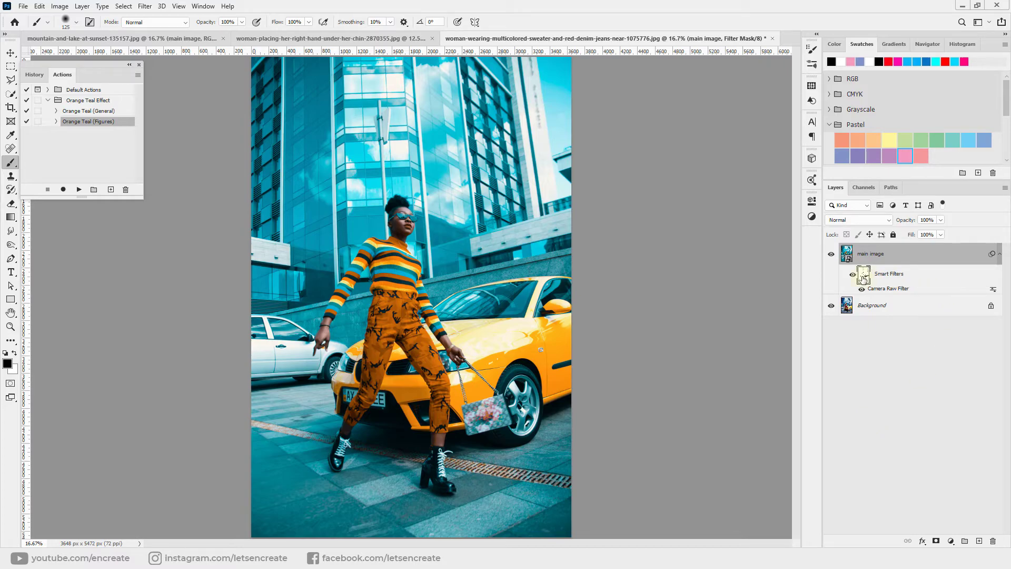
left_click(864, 278, "shift")
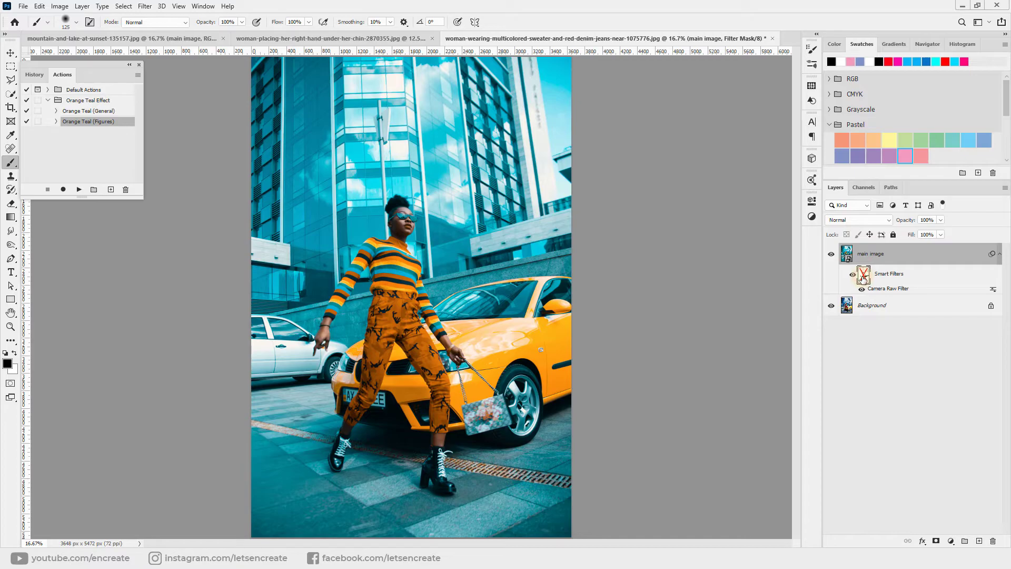
left_click(863, 278, "shift")
left_click(863, 278, "shift")
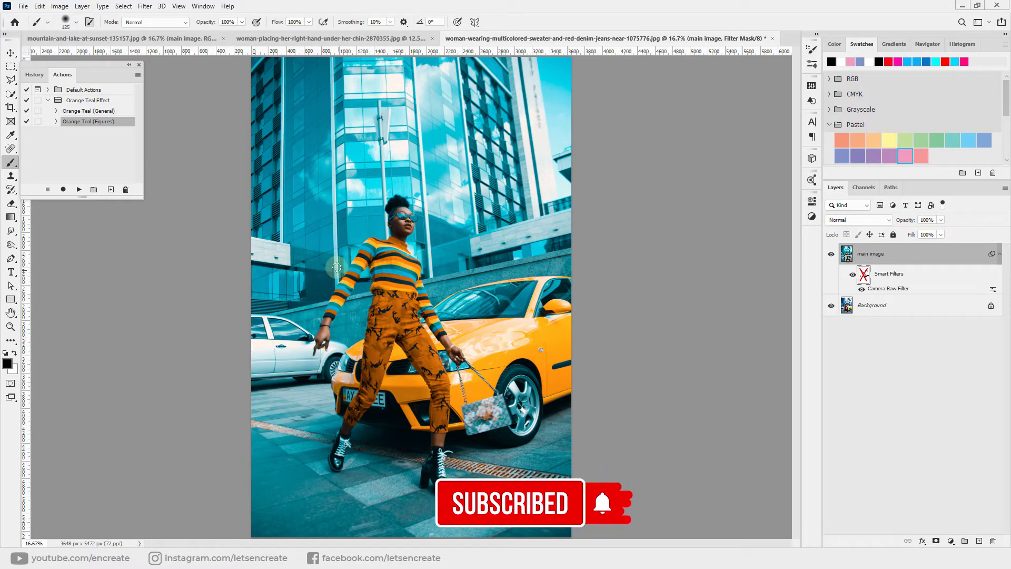
- Re-enable the filter mask, set brush hardness to 67%, and make white the foreground colour
left_click(863, 278, "shift")
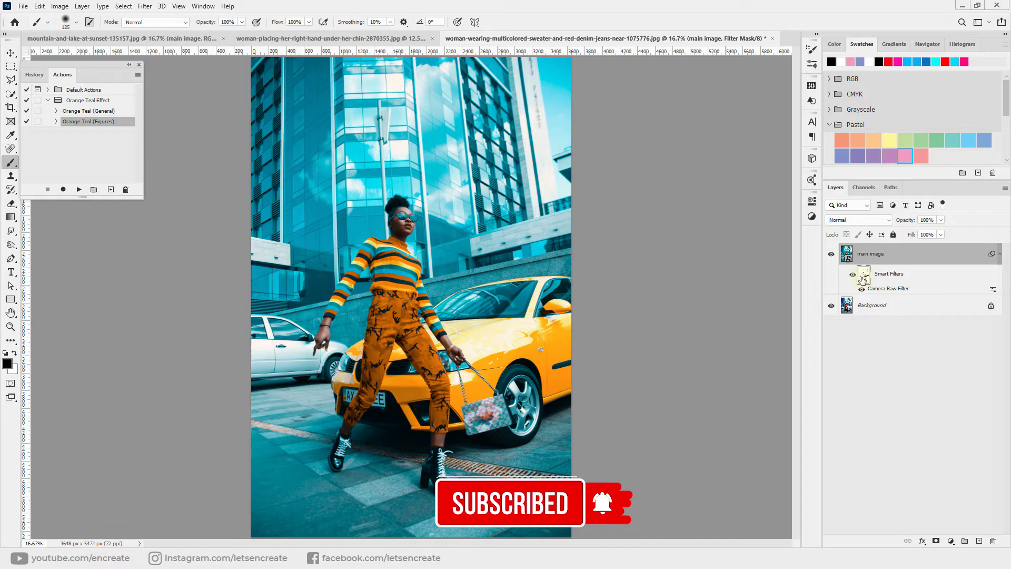
left_click(77, 22)
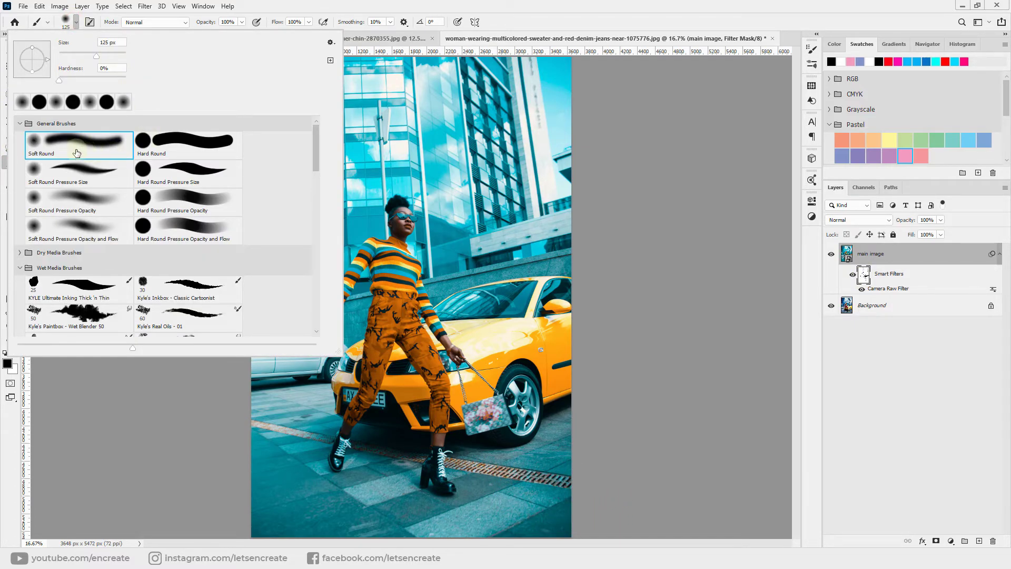
left_click_drag(84, 78, 105, 83)
key("Return")
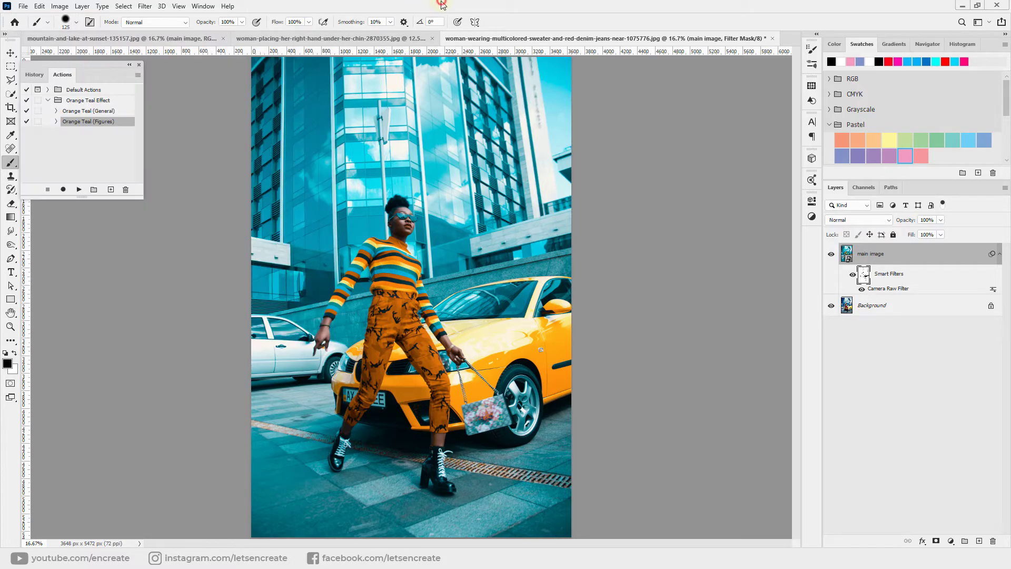
left_click(16, 354)
left_click(17, 355)
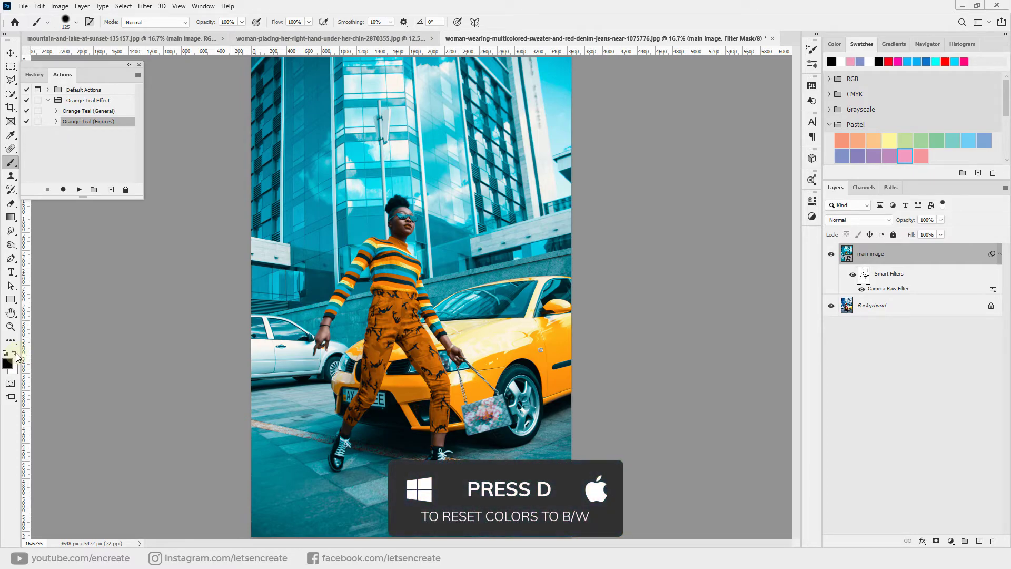
left_click(16, 355)
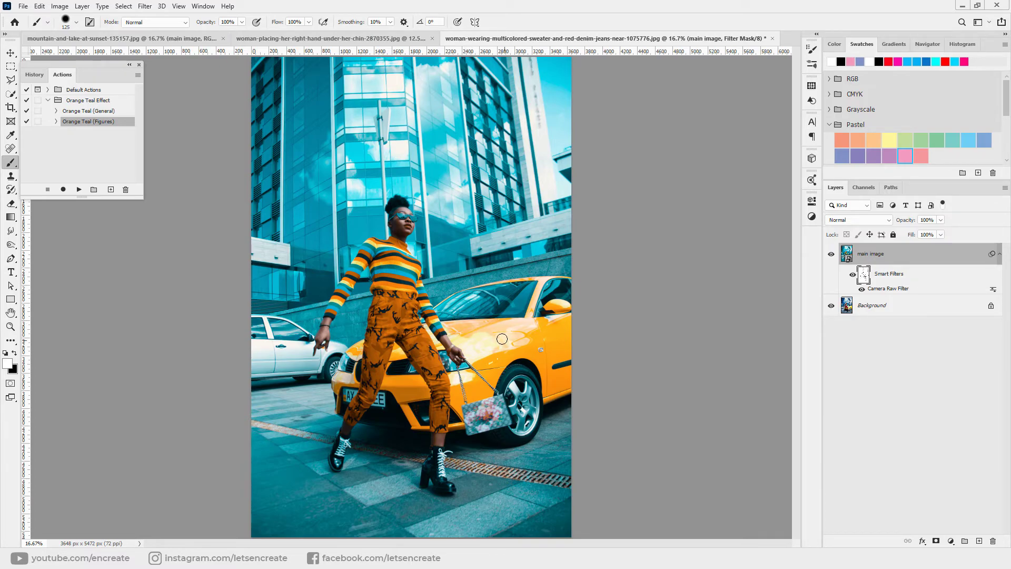
- Size the brush to 175 px and paint the mask over the woman's raised arm
key("bracketright")
key("bracketright")
key("bracketright")
key("bracketleft")
key("bracketleft")
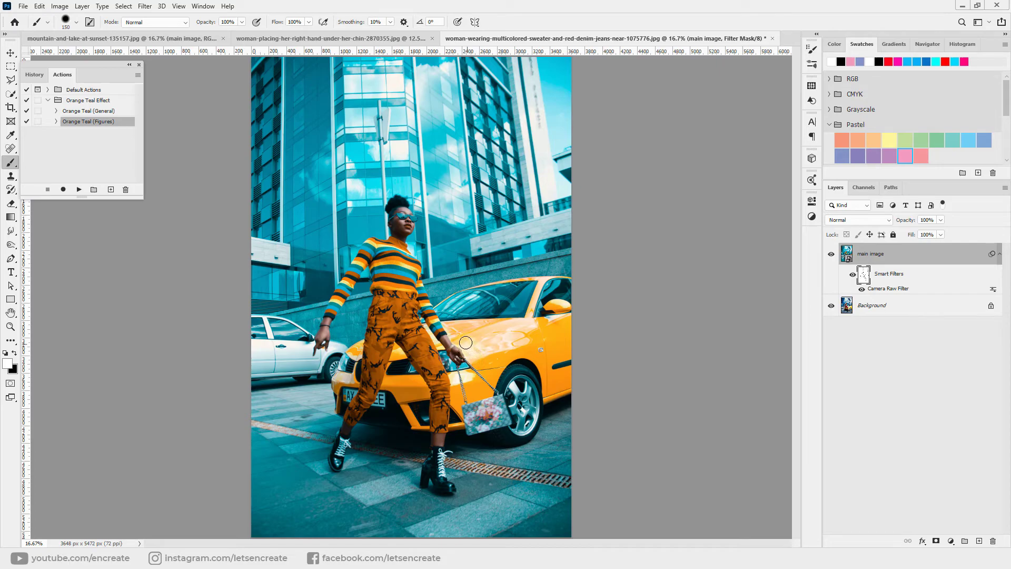
key("bracketright")
mouse_move(336, 310)
left_mouse_down()
mouse_move(359, 301)
mouse_move(346, 313)
mouse_move(321, 305)
mouse_move(366, 274)
mouse_move(428, 276)
left_mouse_up()
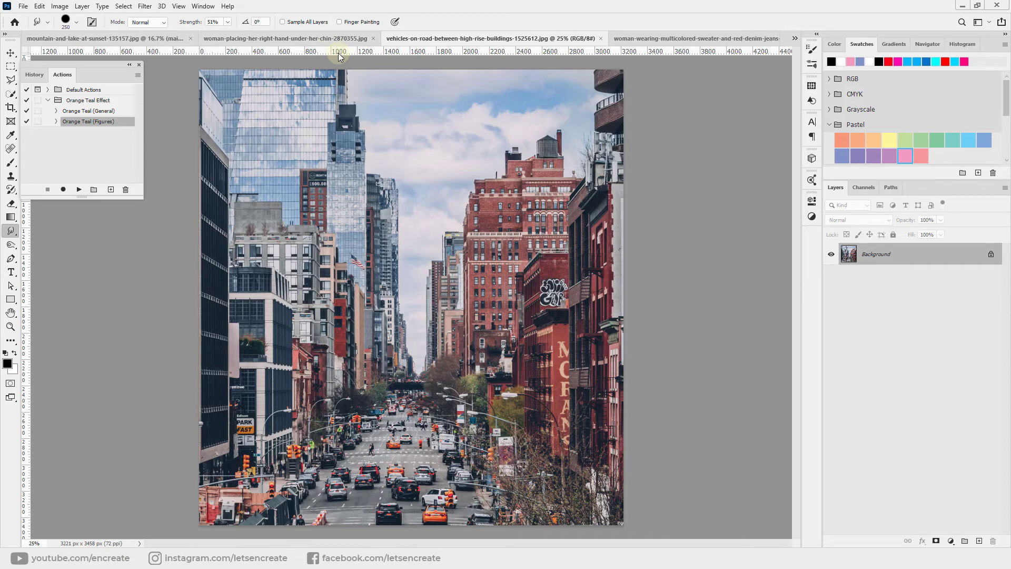
- Play the Orange Teal (General) action on the city street photo
left_click(89, 111)
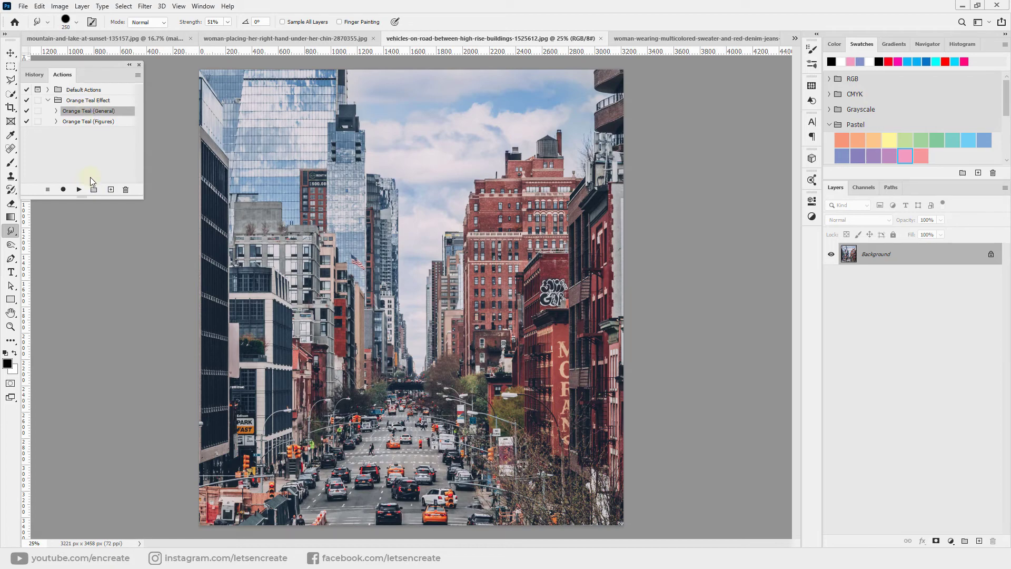
left_click(79, 189)
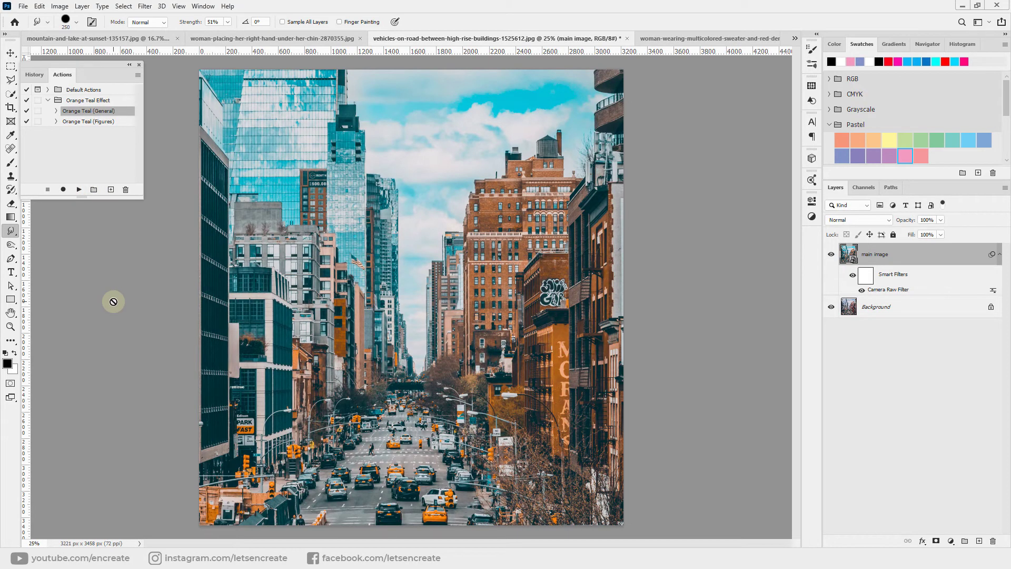